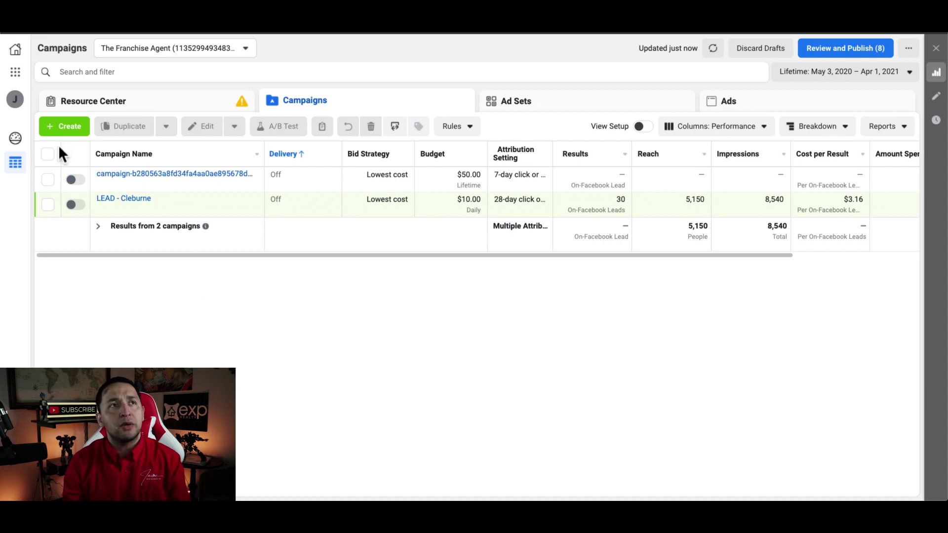
Start a new campaign with the + Create button above the campaigns table.
{"action": "left_click", "coordinate": [70, 129]}
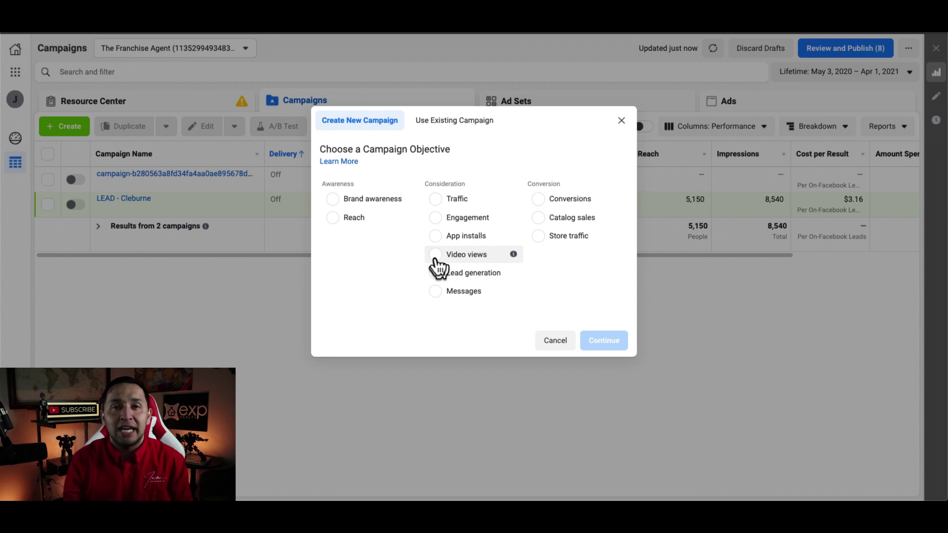
Pick Video views as the objective and create the draft campaign.
{"action": "left_click", "coordinate": [435, 254]}
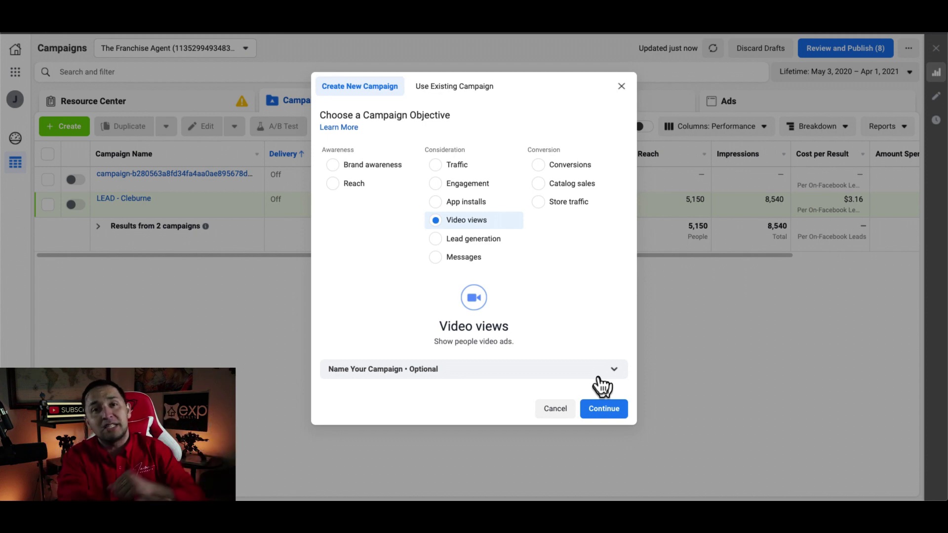
{"action": "left_click", "coordinate": [604, 410]}
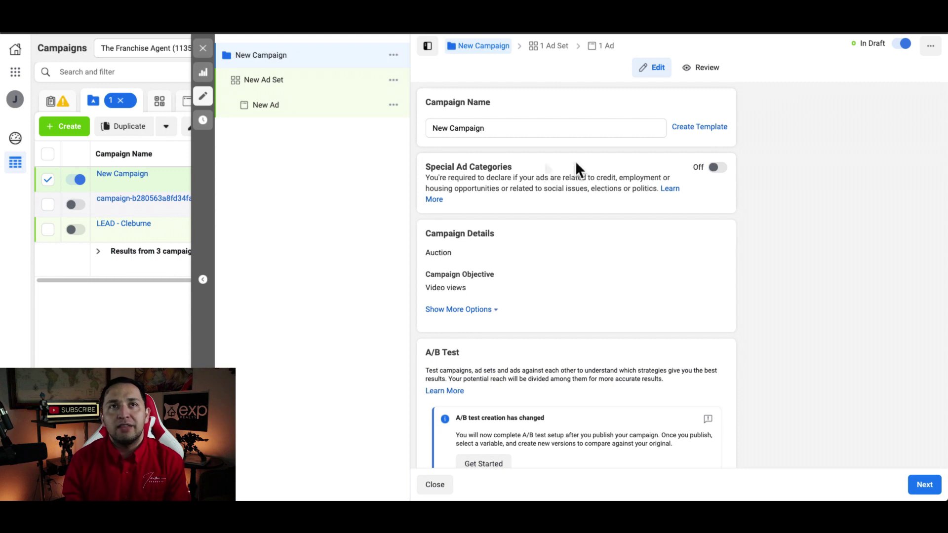
Turn on Special Ad Categories and declare Housing as the campaign's category.
{"action": "left_click", "coordinate": [720, 169]}
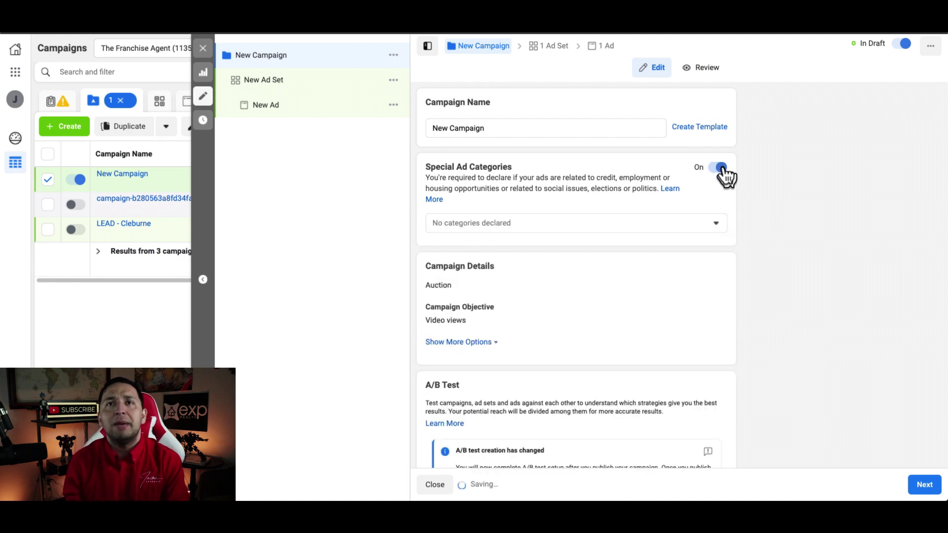
{"action": "left_click", "coordinate": [546, 223]}
{"action": "scroll", "coordinate": [735, 259], "scroll_direction": "down", "scroll_amount": 2}
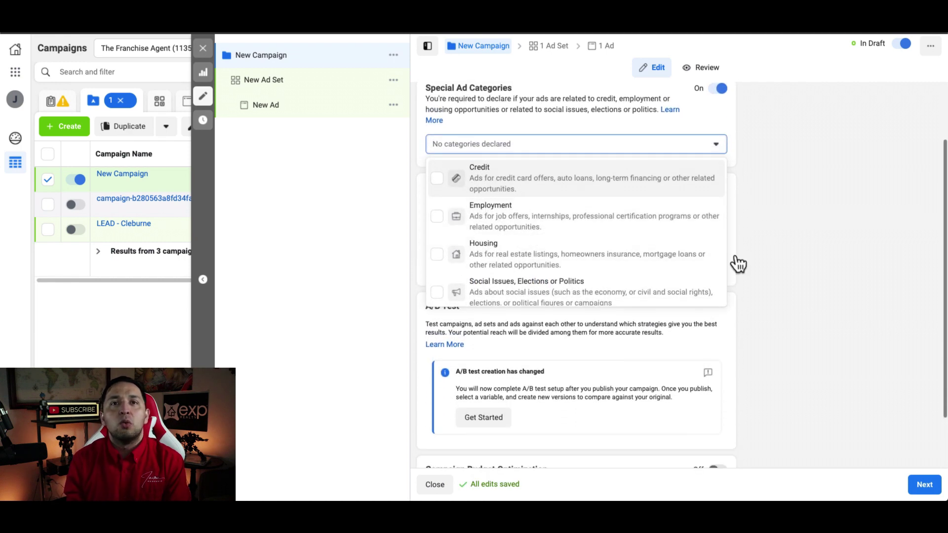
{"action": "scroll", "coordinate": [735, 253], "scroll_direction": "up", "scroll_amount": 1}
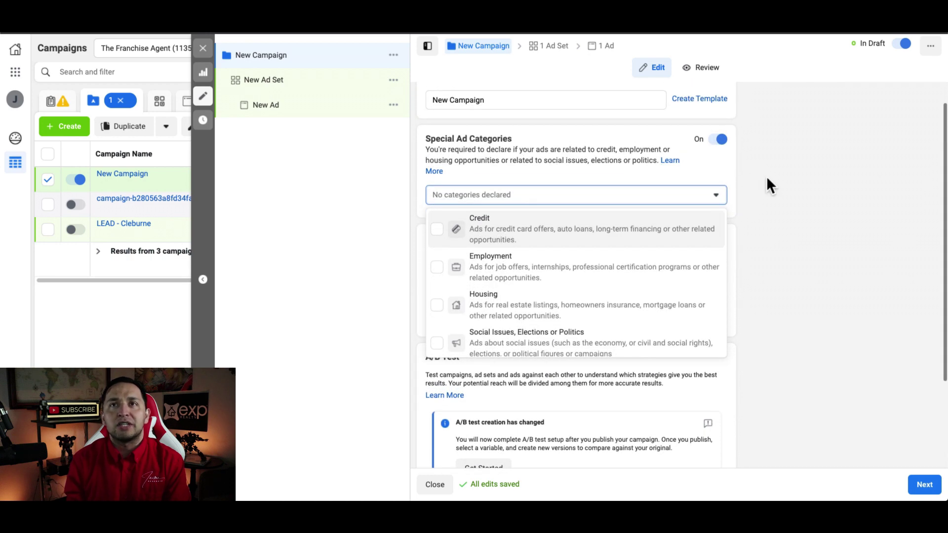
{"action": "left_click", "coordinate": [486, 310]}
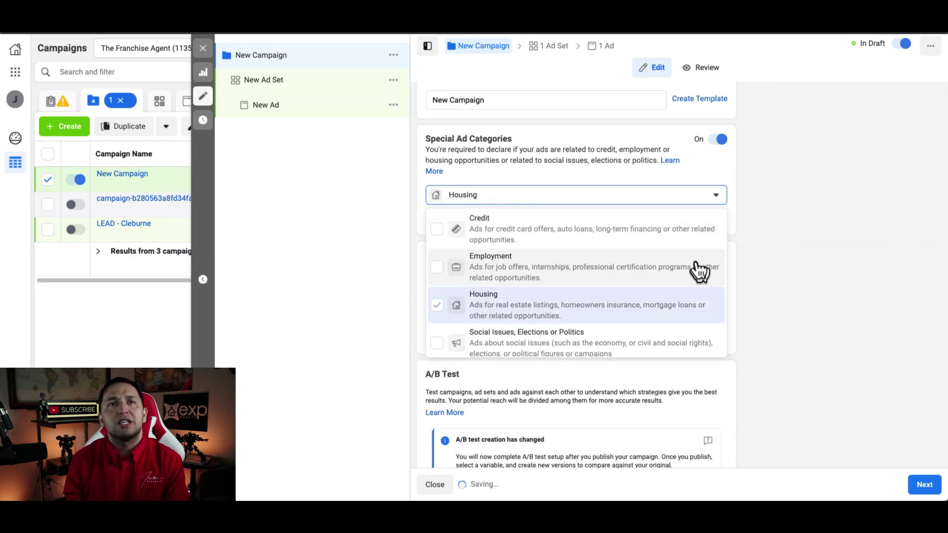
{"action": "left_click", "coordinate": [783, 253]}
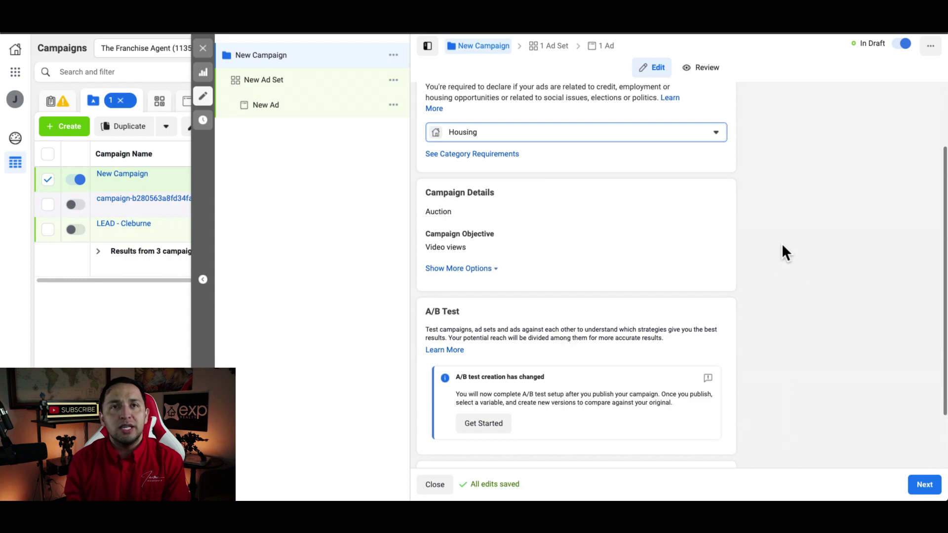
{"action": "scroll", "coordinate": [782, 245], "scroll_direction": "down", "scroll_amount": 1}
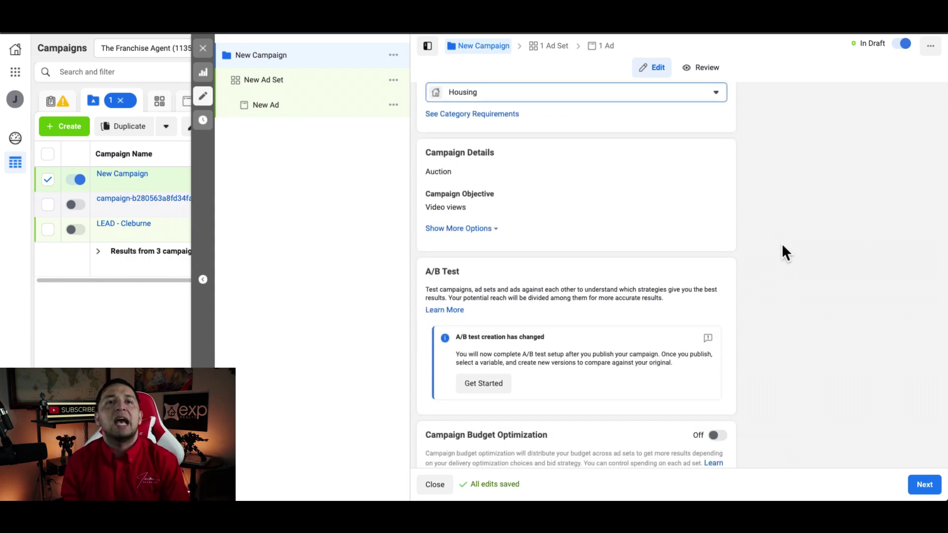
{"action": "scroll", "coordinate": [782, 247], "scroll_direction": "down", "scroll_amount": 1}
{"action": "scroll", "coordinate": [781, 247], "scroll_direction": "up", "scroll_amount": 4}
{"action": "scroll", "coordinate": [719, 305], "scroll_direction": "down", "scroll_amount": 4}
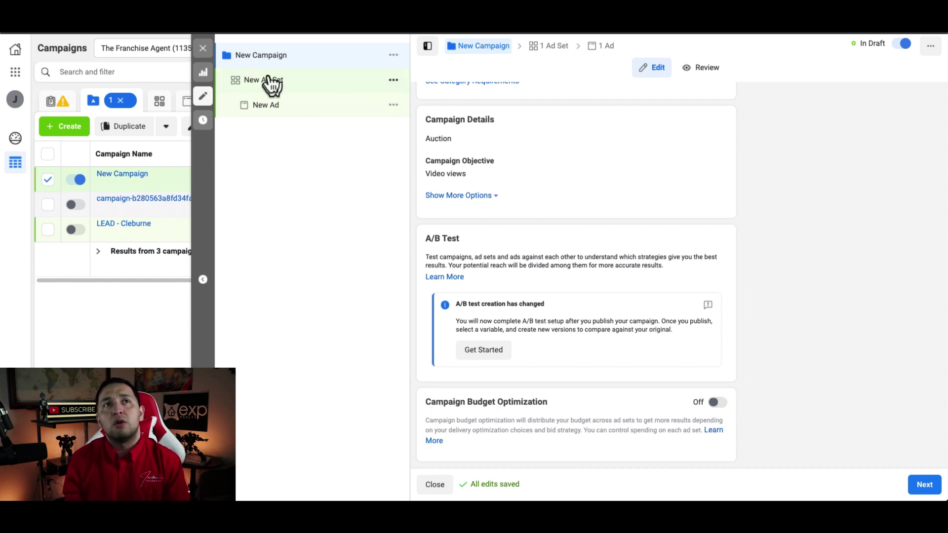
Try Campaign Budget Optimization with a daily budget, switch it back off, and continue to the ad set.
{"action": "left_click", "coordinate": [719, 404]}
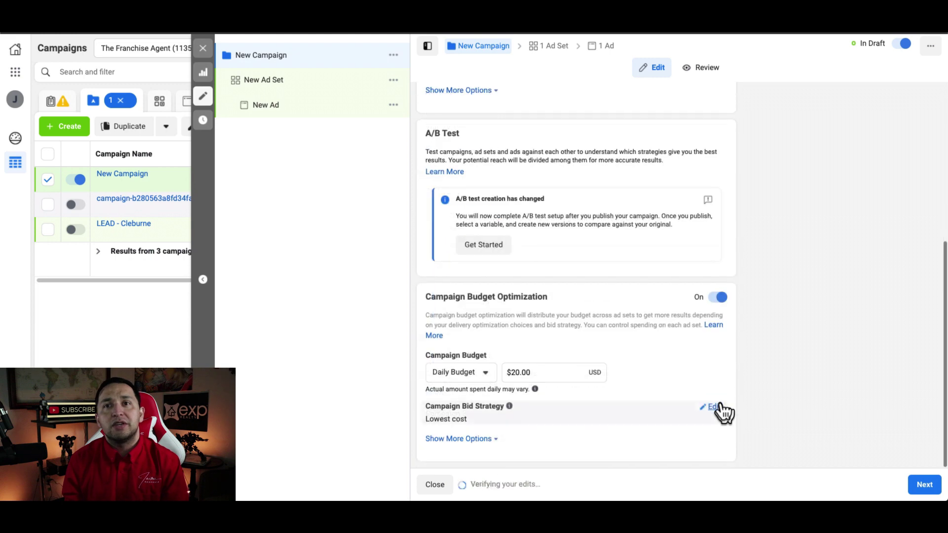
{"action": "mouse_move", "coordinate": [481, 375]}
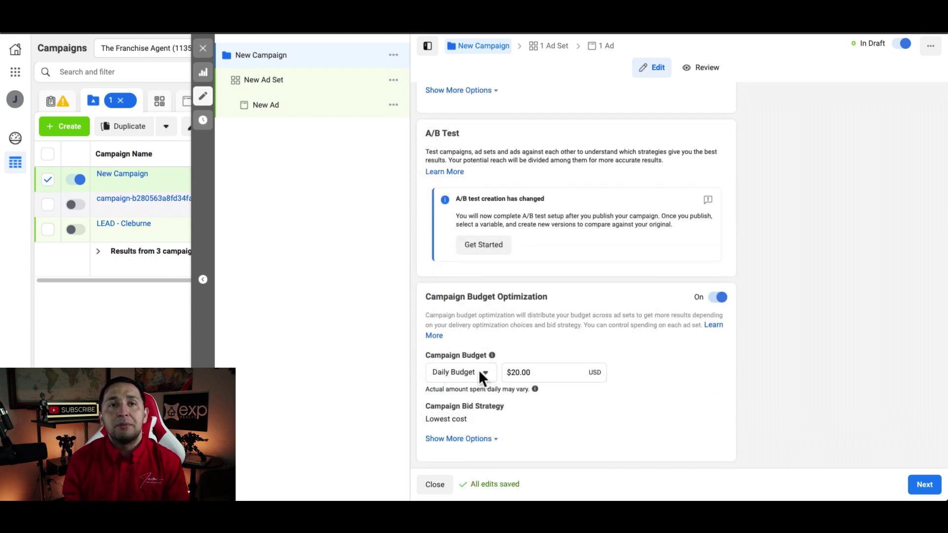
{"action": "left_click", "coordinate": [481, 371]}
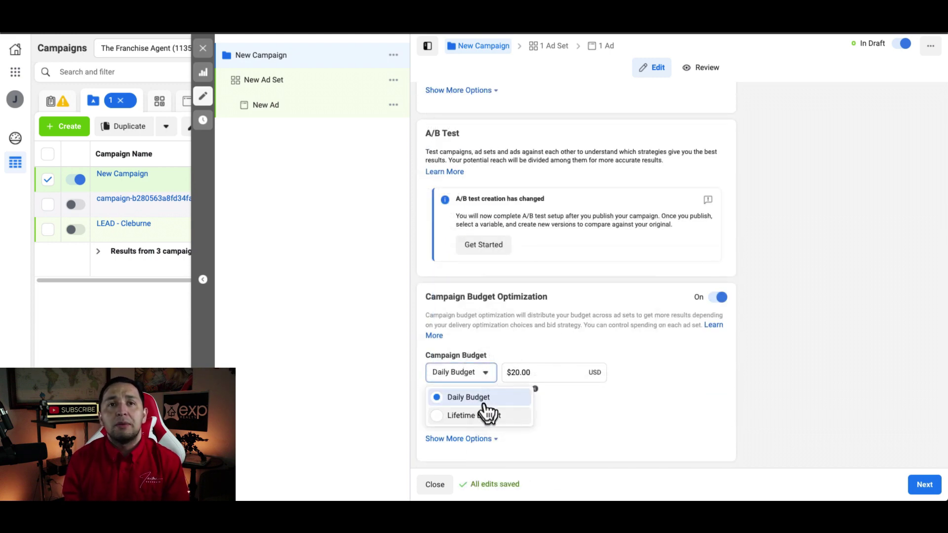
{"action": "left_click", "coordinate": [587, 330]}
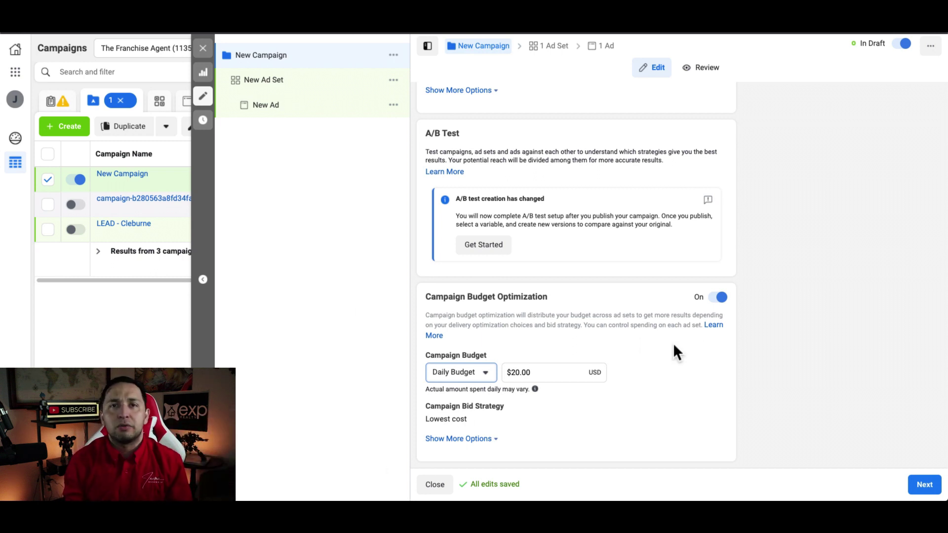
{"action": "left_click", "coordinate": [717, 299]}
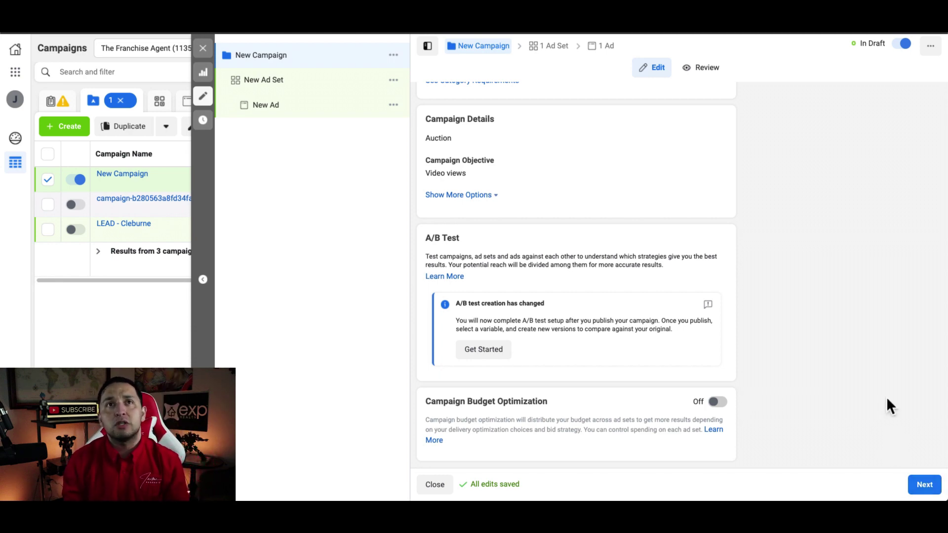
{"action": "scroll", "coordinate": [887, 406], "scroll_direction": "up", "scroll_amount": 3}
{"action": "scroll", "coordinate": [887, 403], "scroll_direction": "down", "scroll_amount": 5}
{"action": "left_click", "coordinate": [924, 484]}
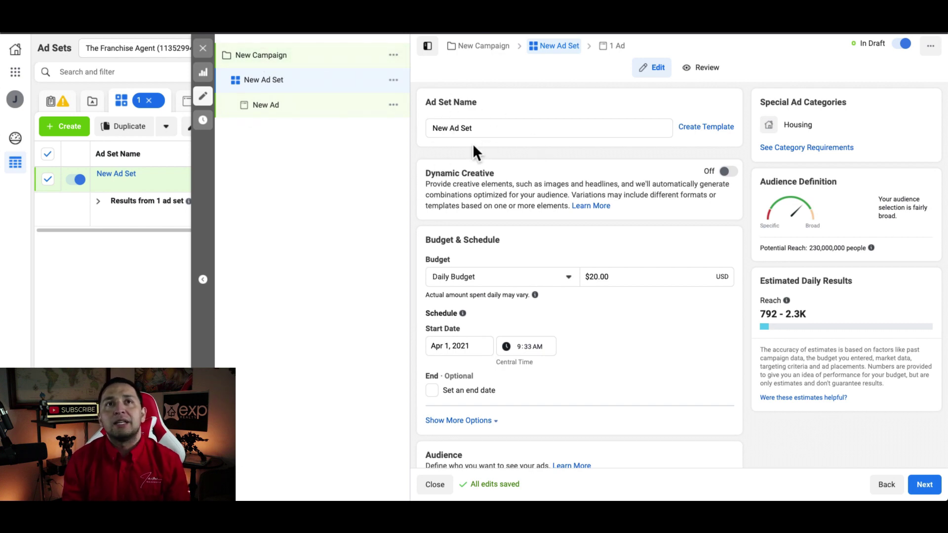
Change the ad set to a $500.00 lifetime budget and reveal the extra schedule options.
{"action": "scroll", "coordinate": [488, 188], "scroll_direction": "down", "scroll_amount": 2}
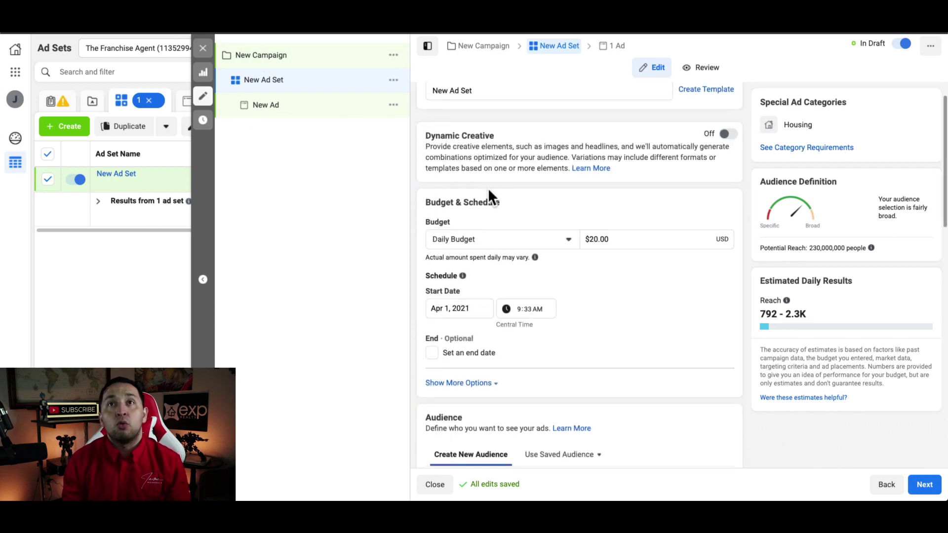
{"action": "scroll", "coordinate": [488, 187], "scroll_direction": "up", "scroll_amount": 2}
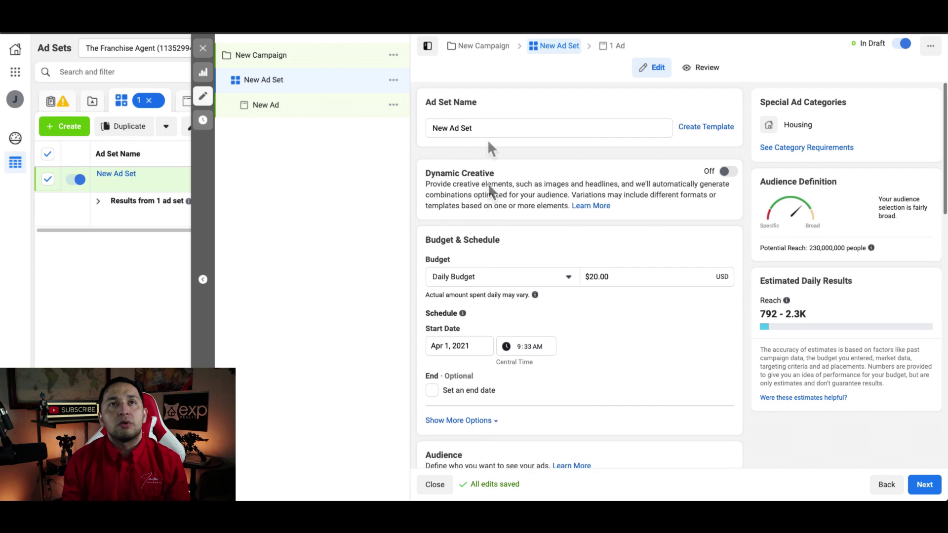
{"action": "scroll", "coordinate": [499, 230], "scroll_direction": "down", "scroll_amount": 1}
{"action": "scroll", "coordinate": [499, 229], "scroll_direction": "down", "scroll_amount": 2}
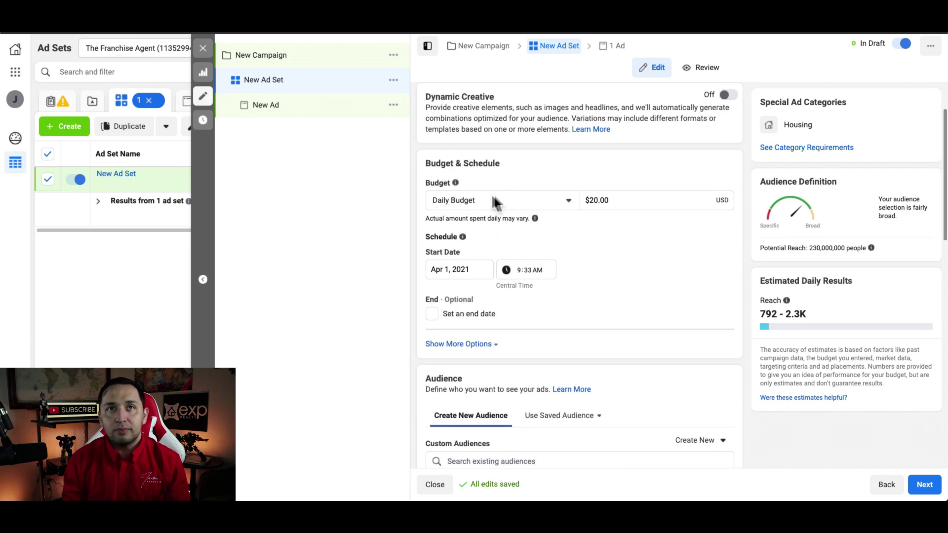
{"action": "mouse_move", "coordinate": [455, 183]}
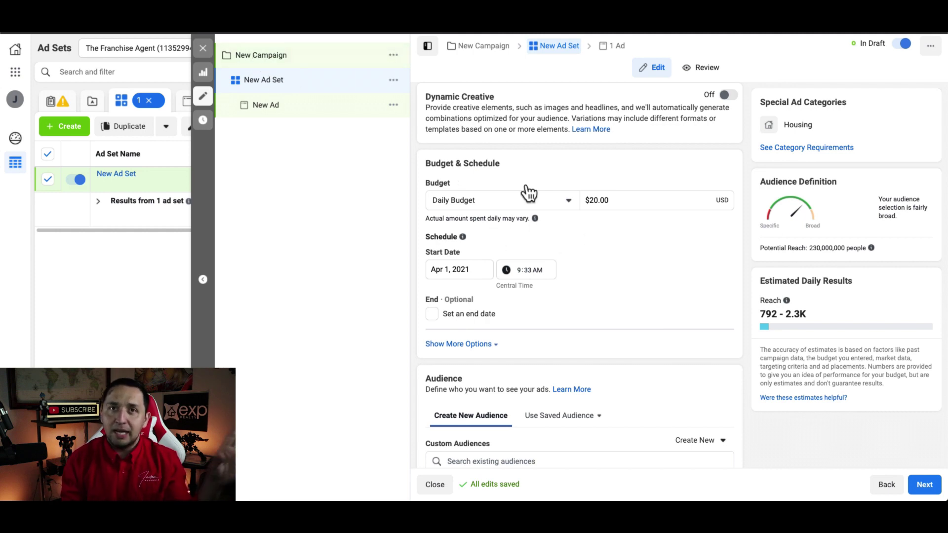
{"action": "mouse_move", "coordinate": [429, 241]}
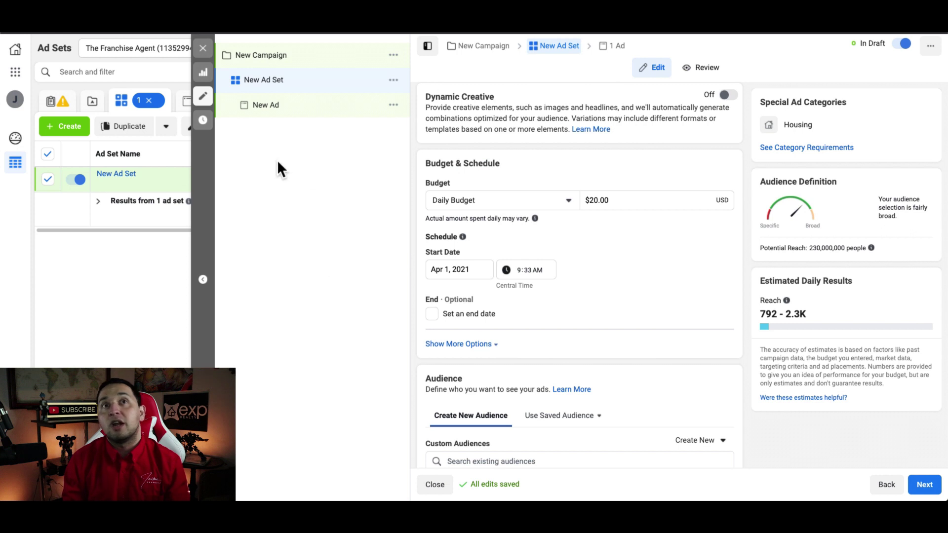
{"action": "scroll", "coordinate": [679, 241], "scroll_direction": "down", "scroll_amount": 1}
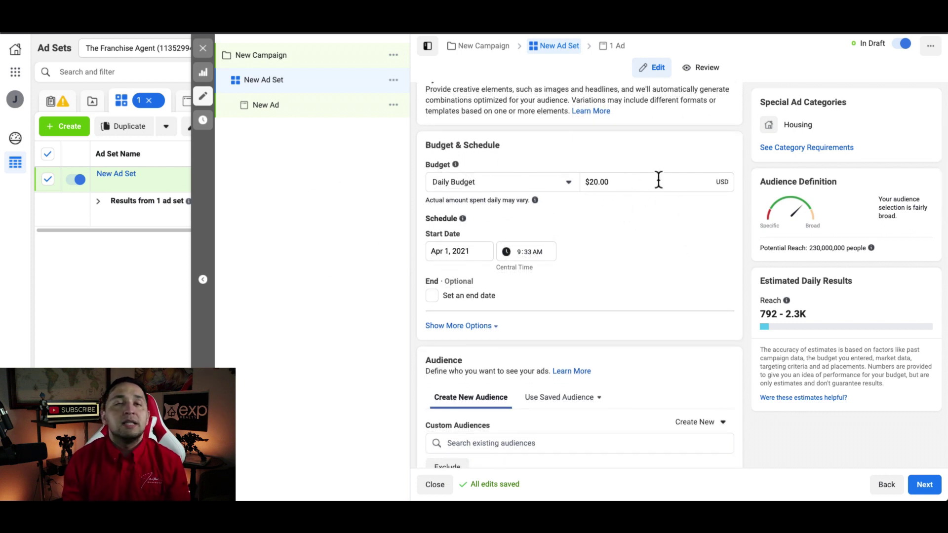
{"action": "left_click", "coordinate": [568, 183]}
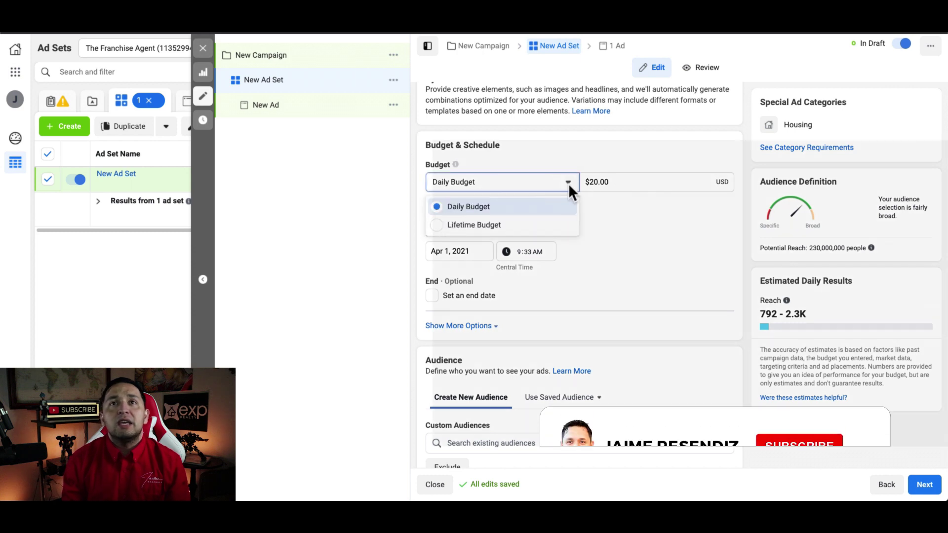
{"action": "left_click", "coordinate": [493, 226]}
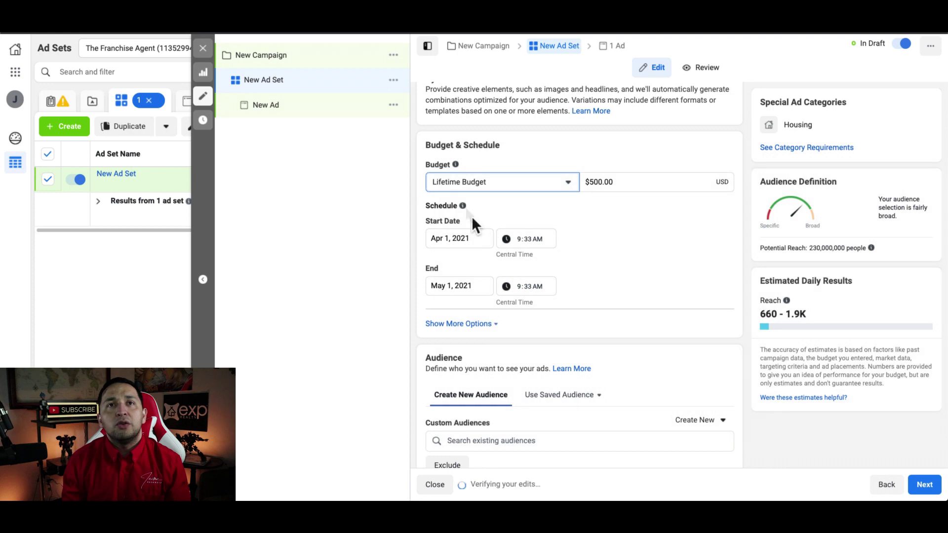
{"action": "left_click", "coordinate": [482, 323]}
{"action": "scroll", "coordinate": [482, 319], "scroll_direction": "down", "scroll_amount": 2}
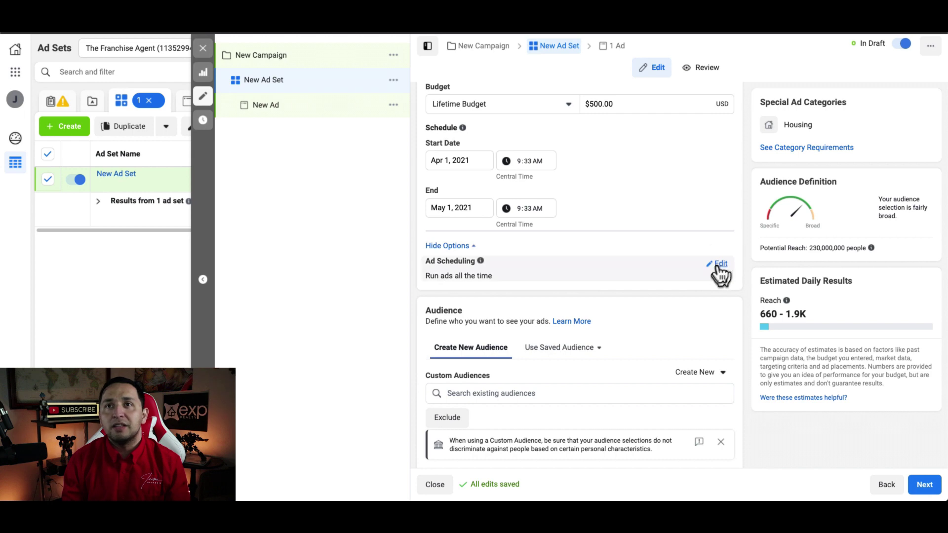
Try a custom weekly schedule, then turn hourly ad scheduling back off.
{"action": "left_click", "coordinate": [719, 266]}
{"action": "left_click", "coordinate": [431, 280]}
{"action": "scroll", "coordinate": [606, 310], "scroll_direction": "down", "scroll_amount": 1}
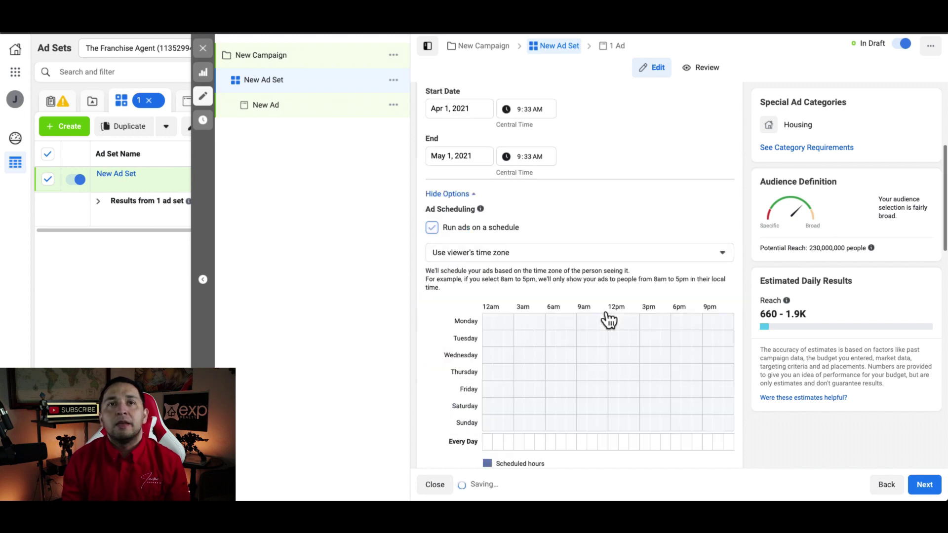
{"action": "scroll", "coordinate": [492, 253], "scroll_direction": "down", "scroll_amount": 2}
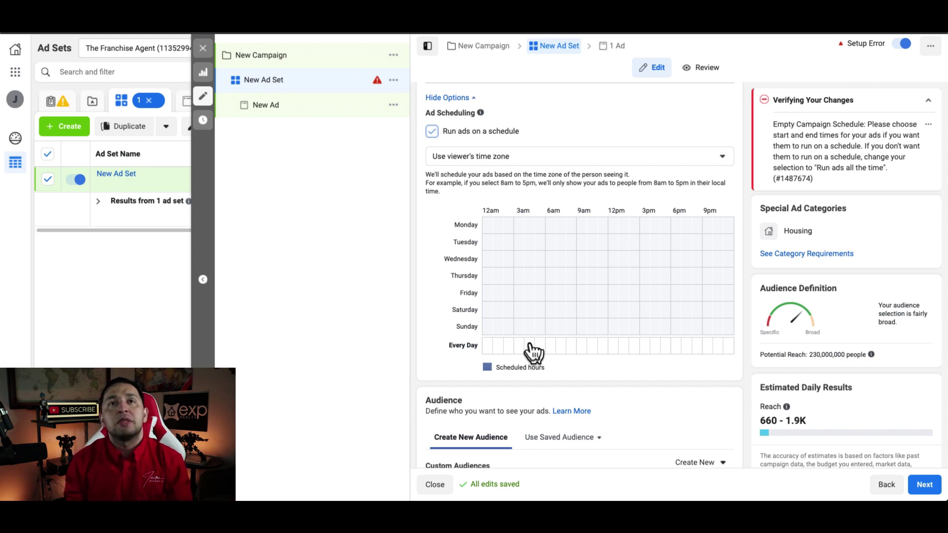
{"action": "scroll", "coordinate": [533, 351], "scroll_direction": "up", "scroll_amount": 2}
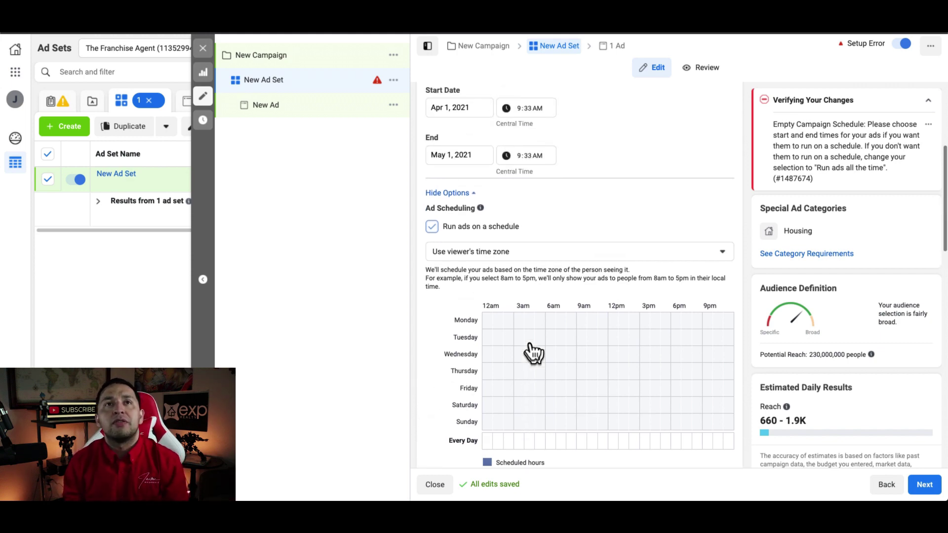
{"action": "left_click", "coordinate": [474, 229]}
{"action": "scroll", "coordinate": [561, 235], "scroll_direction": "up", "scroll_amount": 3}
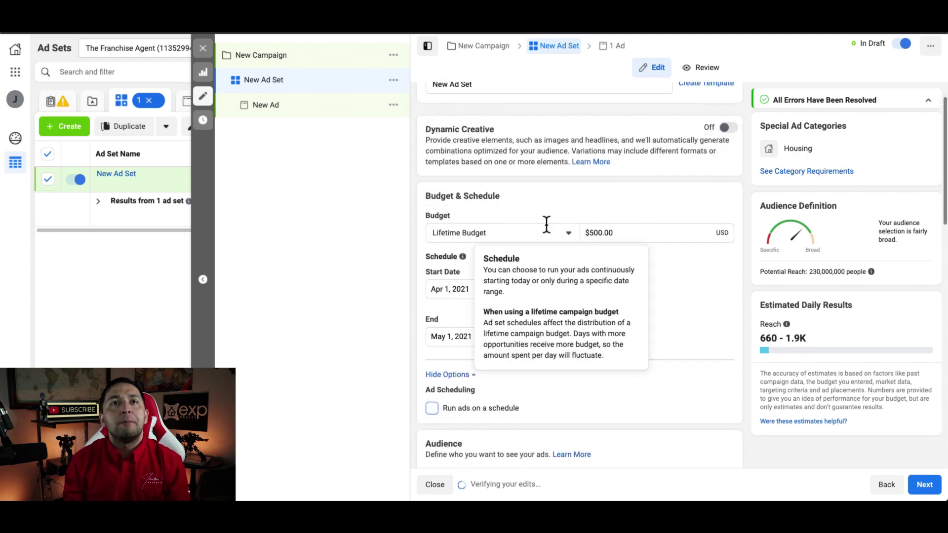
Return the budget to a $20.00 daily budget with no end date.
{"action": "left_click", "coordinate": [501, 232]}
{"action": "left_click", "coordinate": [475, 256]}
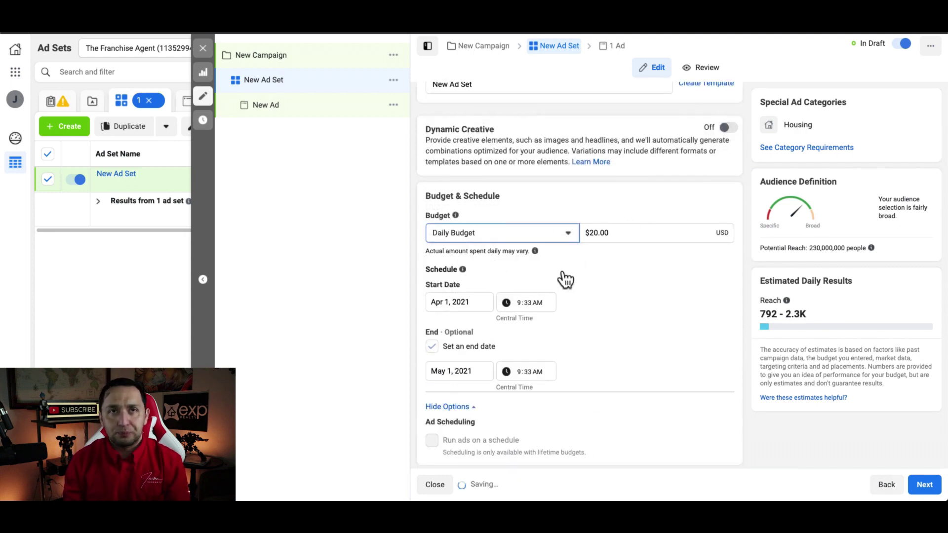
{"action": "scroll", "coordinate": [649, 283], "scroll_direction": "down", "scroll_amount": 2}
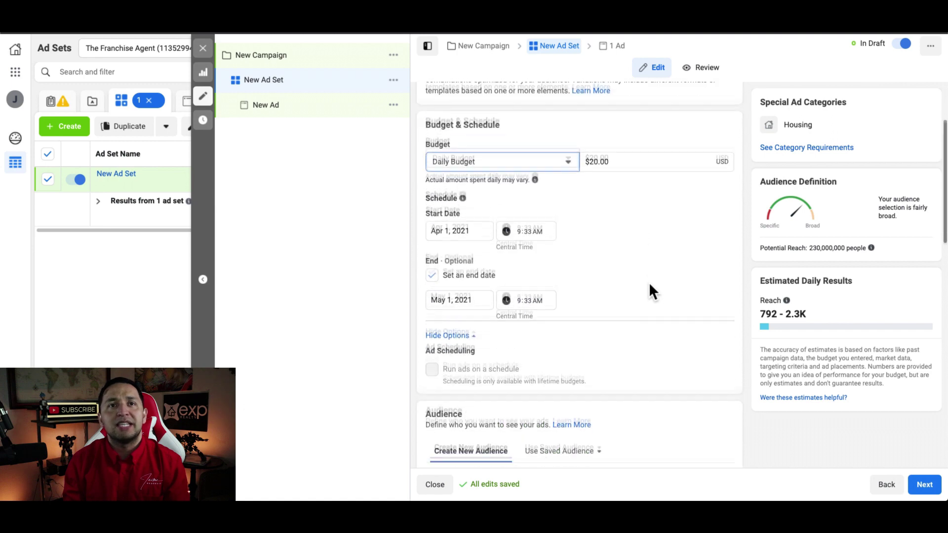
{"action": "left_click", "coordinate": [432, 251]}
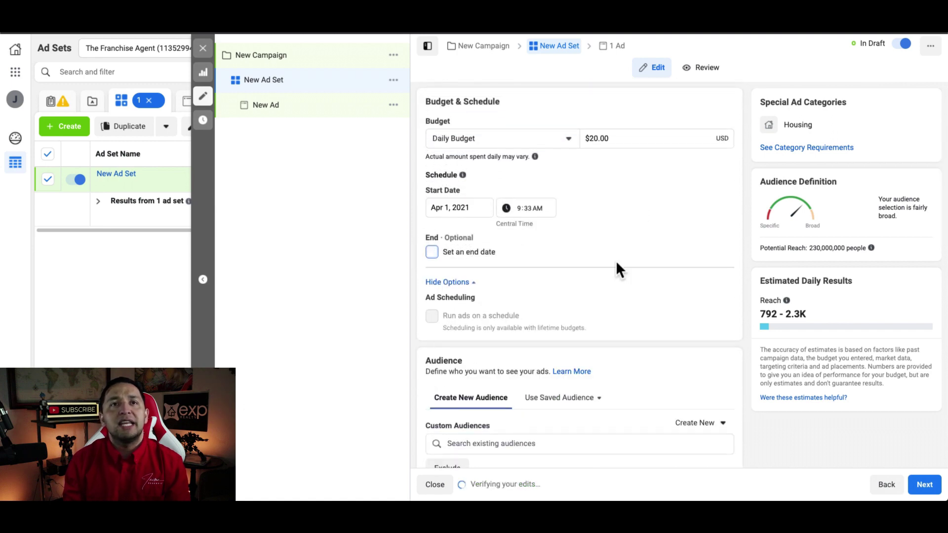
{"action": "scroll", "coordinate": [615, 259], "scroll_direction": "down", "scroll_amount": 5}
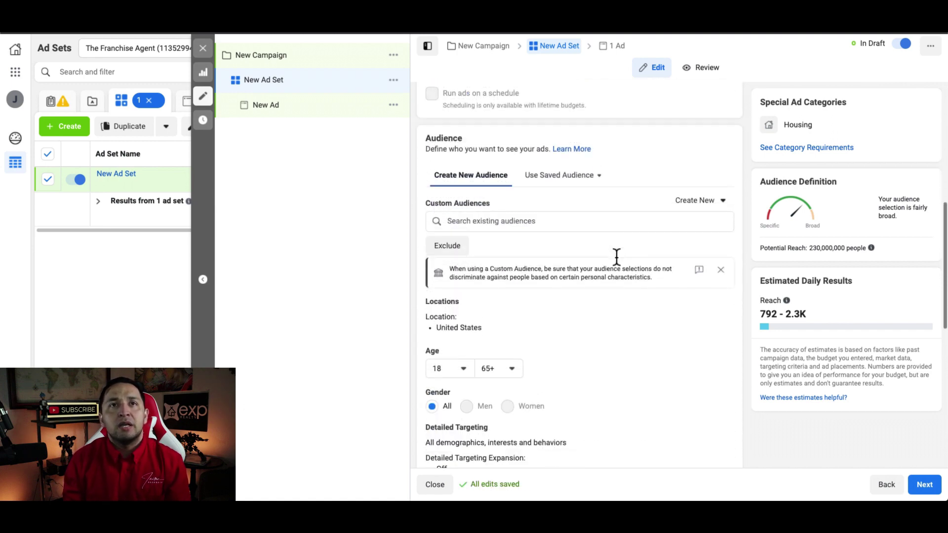
{"action": "scroll", "coordinate": [617, 256], "scroll_direction": "down", "scroll_amount": 1}
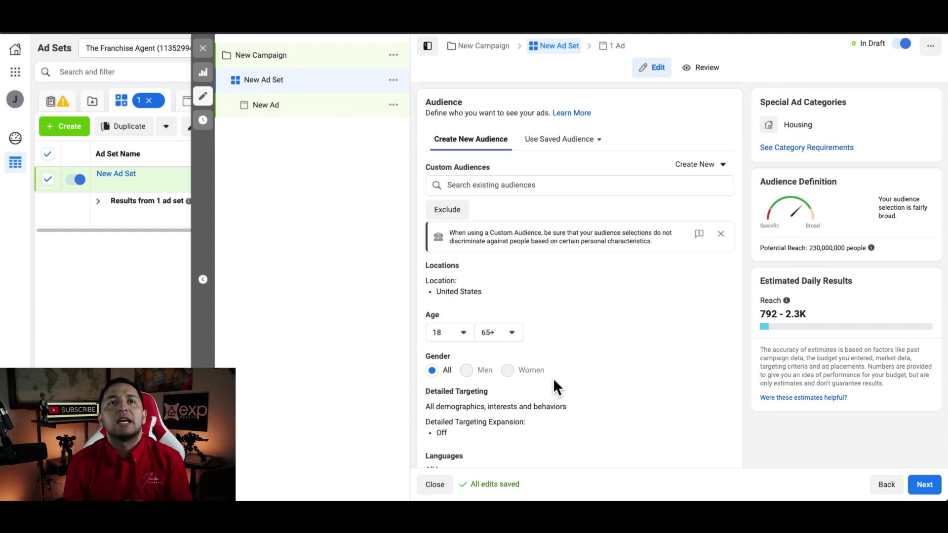
{"action": "scroll", "coordinate": [612, 281], "scroll_direction": "down", "scroll_amount": 1}
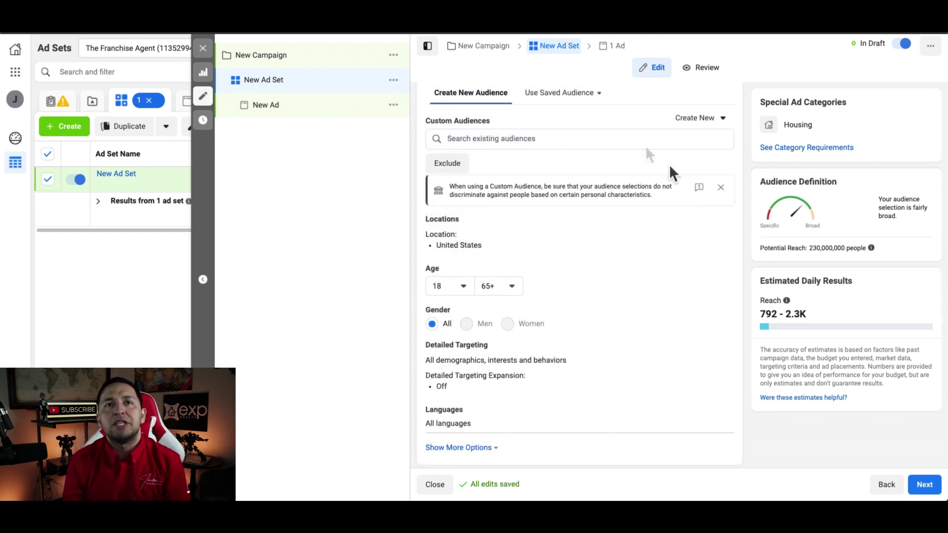
{"action": "scroll", "coordinate": [588, 174], "scroll_direction": "up", "scroll_amount": 1}
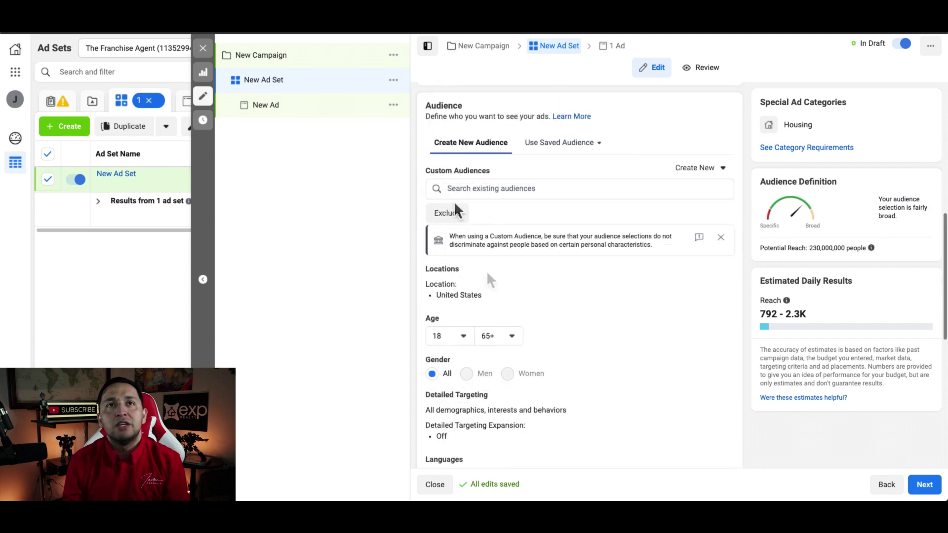
Restrict location targeting to people living in the United States.
{"action": "scroll", "coordinate": [562, 229], "scroll_direction": "down", "scroll_amount": 2}
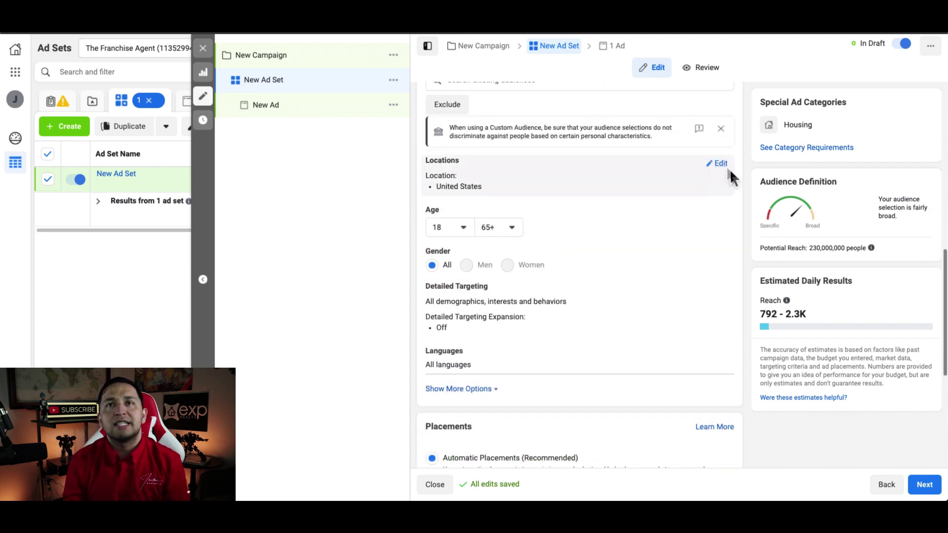
{"action": "left_click", "coordinate": [718, 164]}
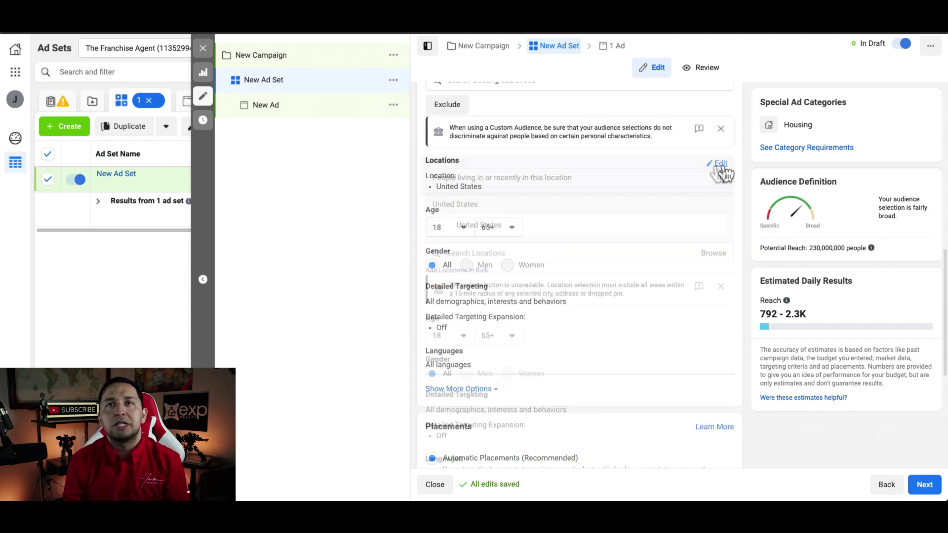
{"action": "left_click", "coordinate": [555, 177]}
{"action": "left_click", "coordinate": [486, 241]}
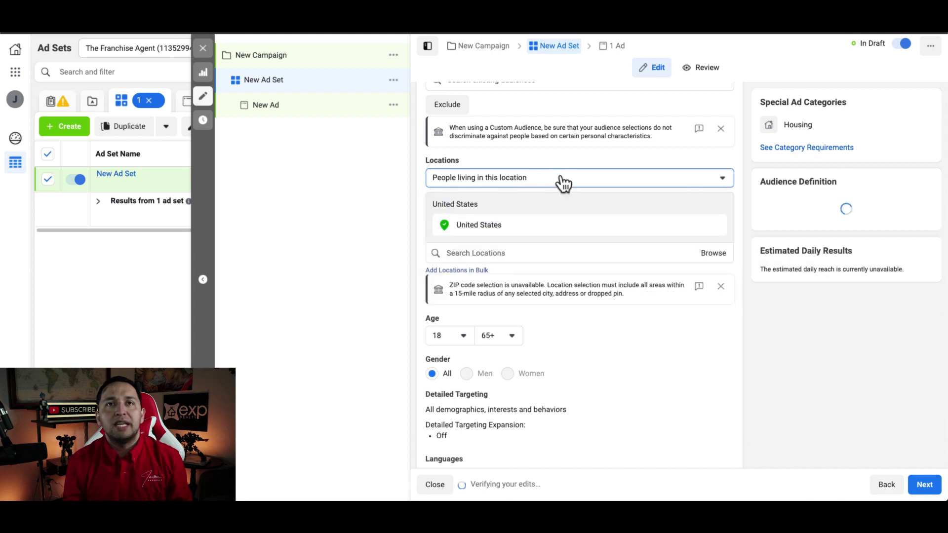
{"action": "left_click", "coordinate": [562, 182]}
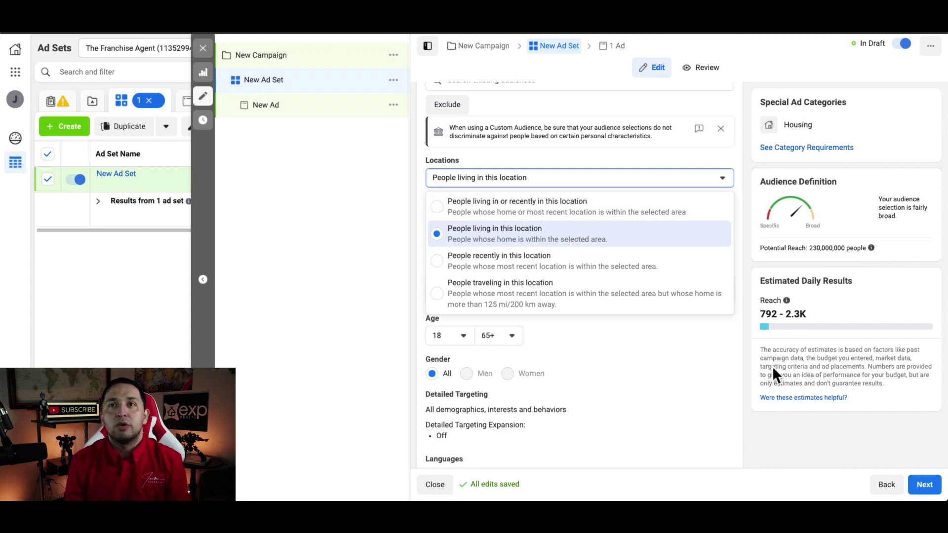
{"action": "left_click", "coordinate": [727, 377]}
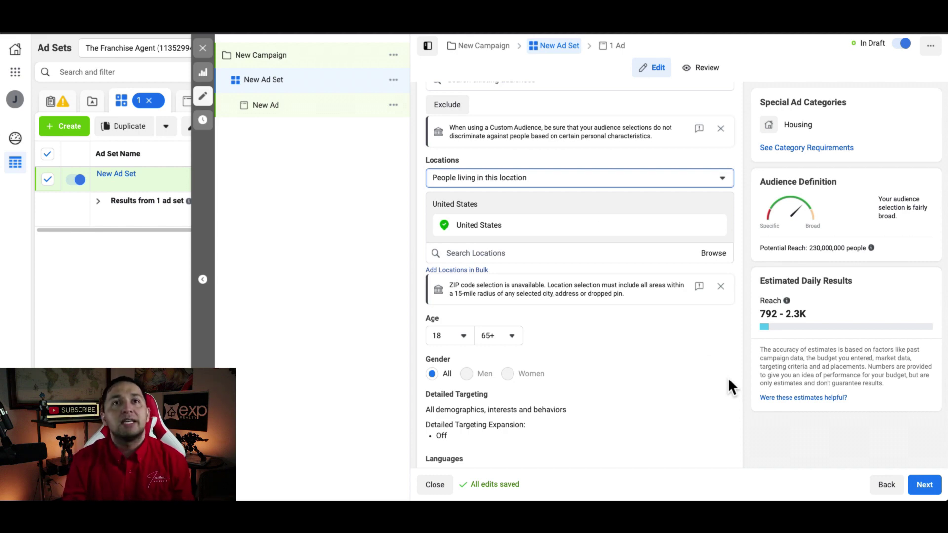
{"action": "left_click", "coordinate": [465, 179]}
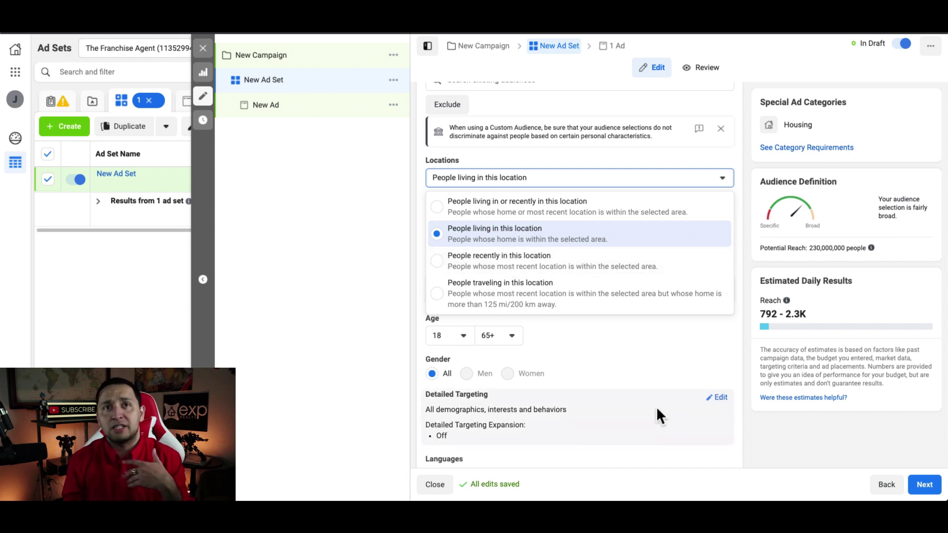
{"action": "left_click", "coordinate": [749, 370]}
{"action": "scroll", "coordinate": [680, 286], "scroll_direction": "down", "scroll_amount": 1}
{"action": "scroll", "coordinate": [680, 285], "scroll_direction": "down", "scroll_amount": 1}
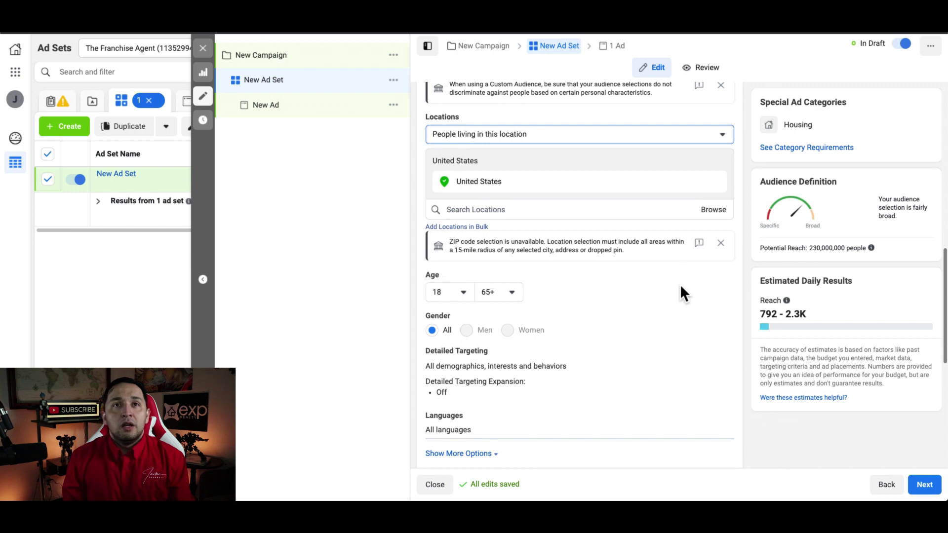
Replace United States with Atlanta, Georgia, keeping a 15-mile radius.
{"action": "left_click", "coordinate": [553, 216]}
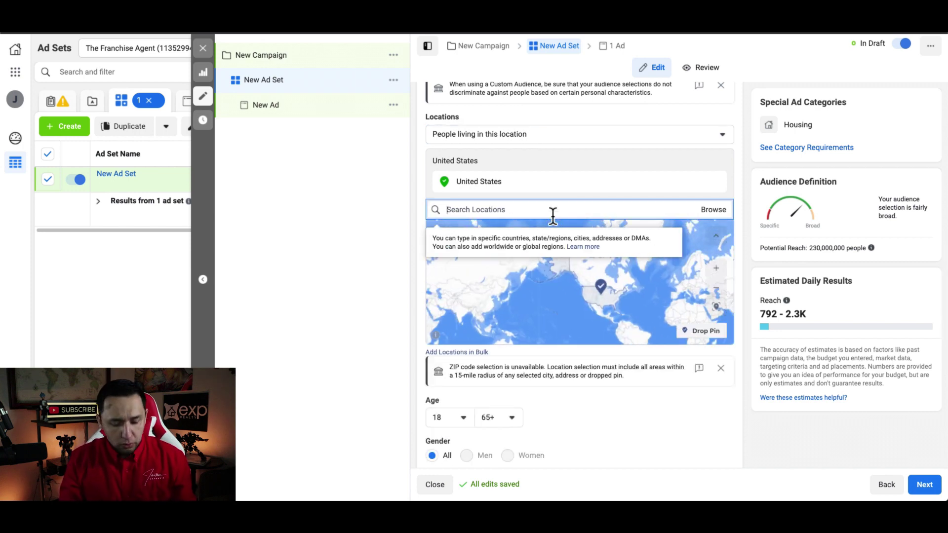
{"action": "type", "text": "atlanta"}
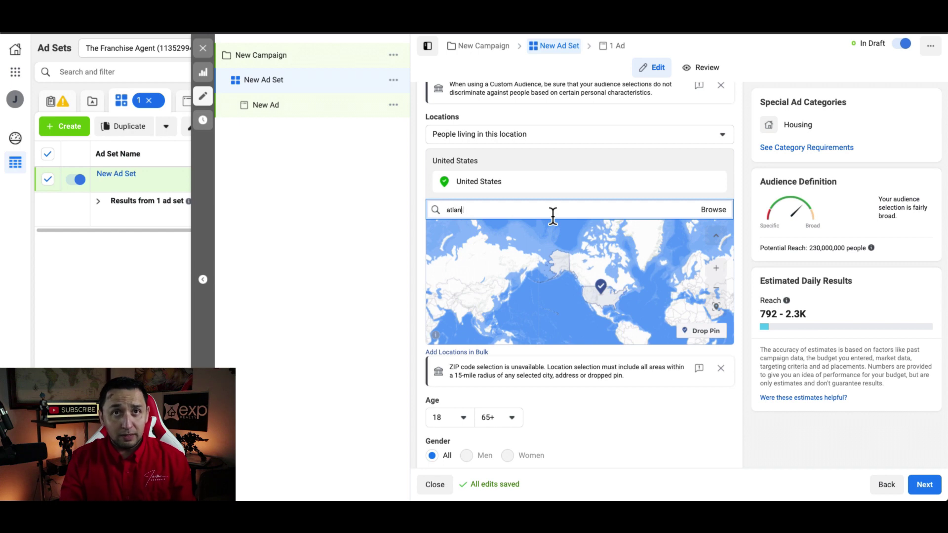
{"action": "left_click", "coordinate": [508, 248]}
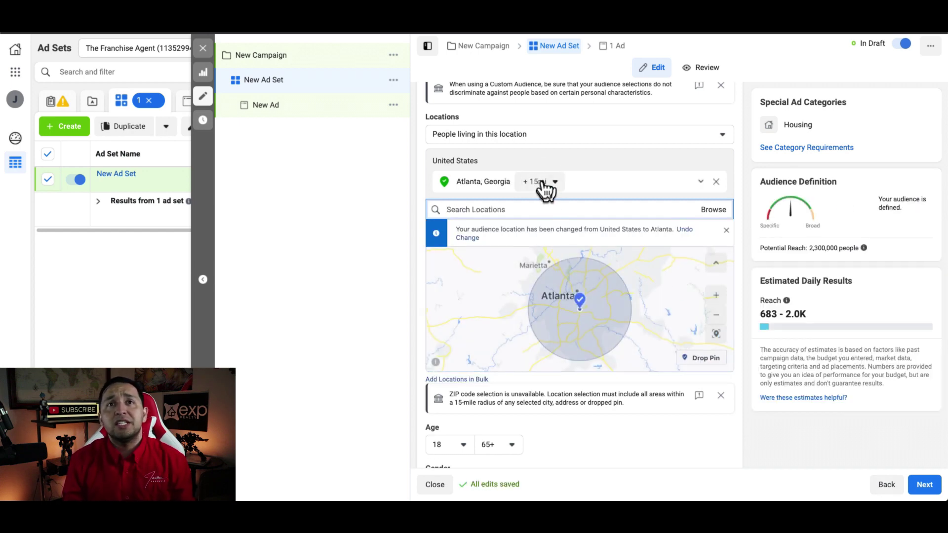
{"action": "left_click", "coordinate": [541, 183]}
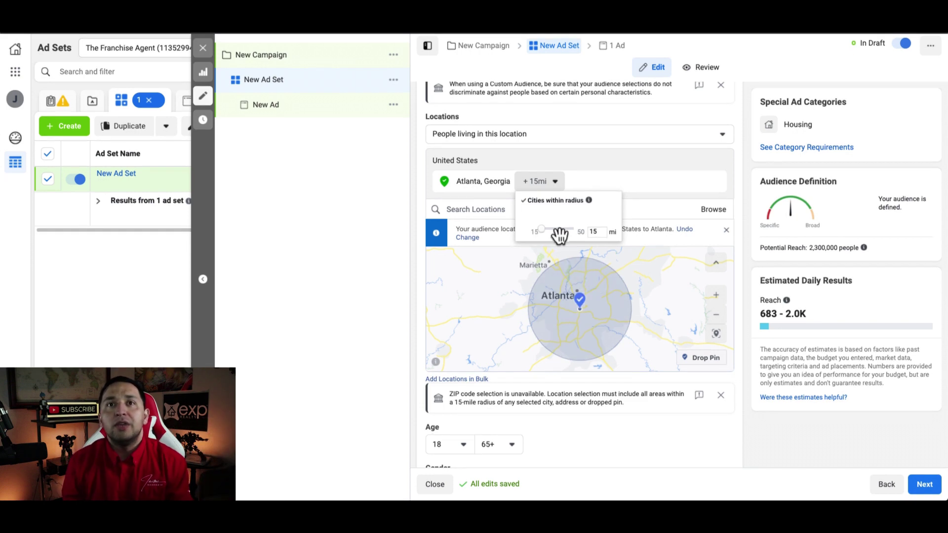
{"action": "left_click", "coordinate": [595, 233]}
{"action": "key", "text": "BackSpace"}
{"action": "type", "text": "5"}
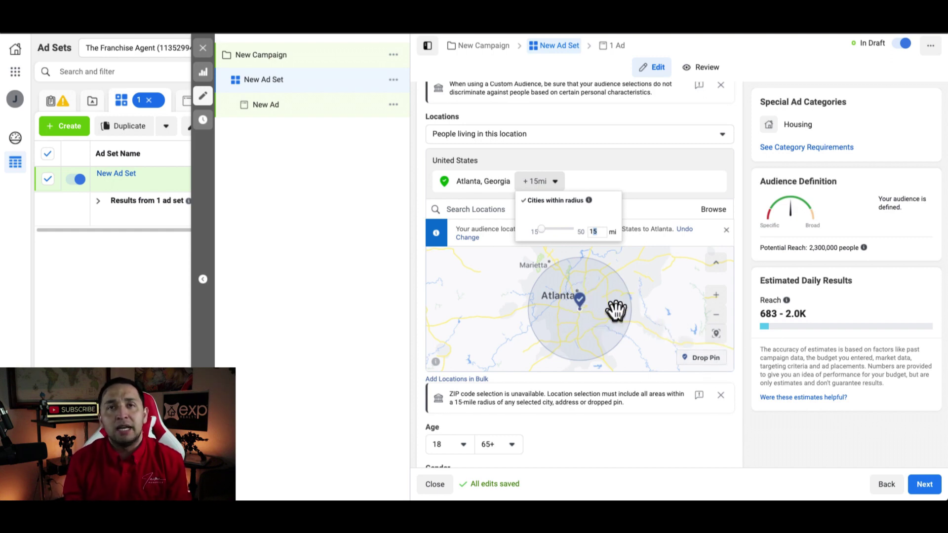
{"action": "left_click", "coordinate": [745, 426]}
Review ages 18–65+ and all genders, then open the Detailed Targeting search.
{"action": "scroll", "coordinate": [745, 426], "scroll_direction": "down", "scroll_amount": 3}
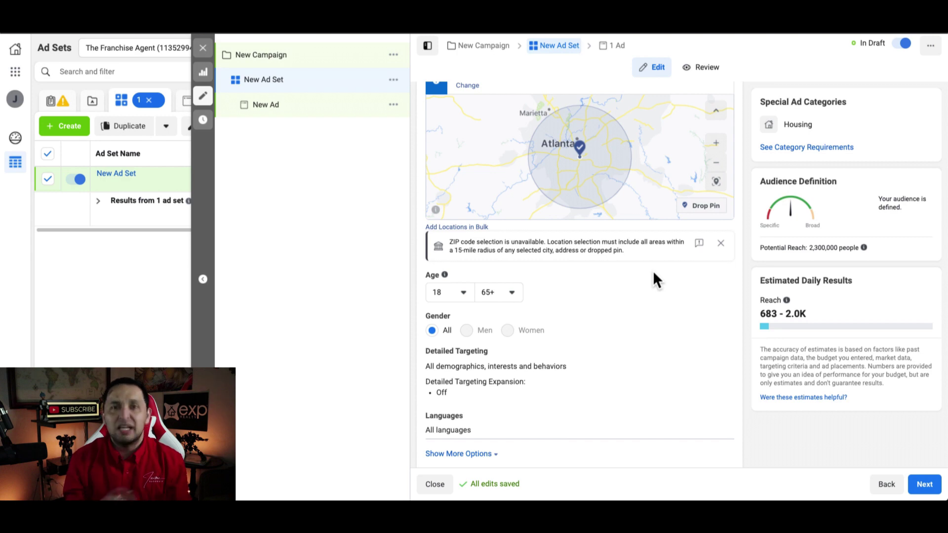
{"action": "scroll", "coordinate": [653, 275], "scroll_direction": "down", "scroll_amount": 2}
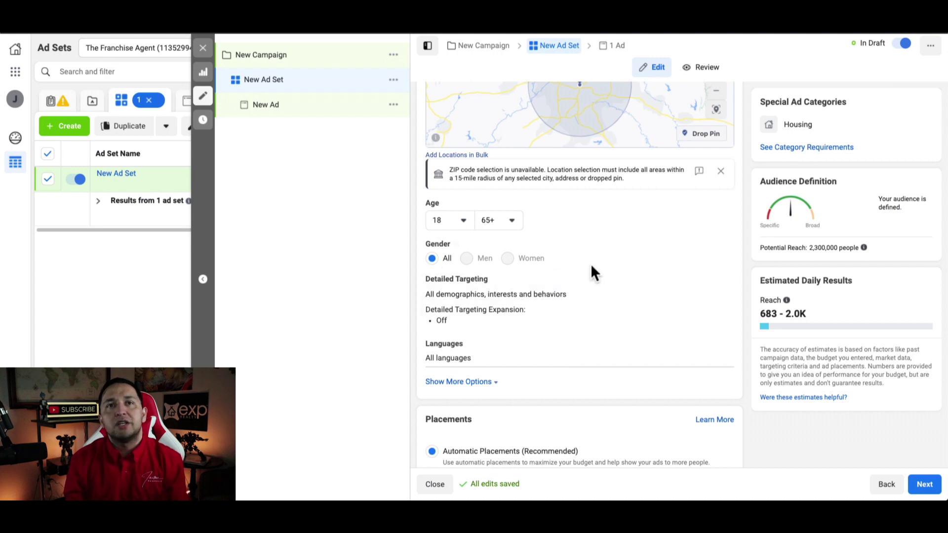
{"action": "scroll", "coordinate": [591, 265], "scroll_direction": "down", "scroll_amount": 1}
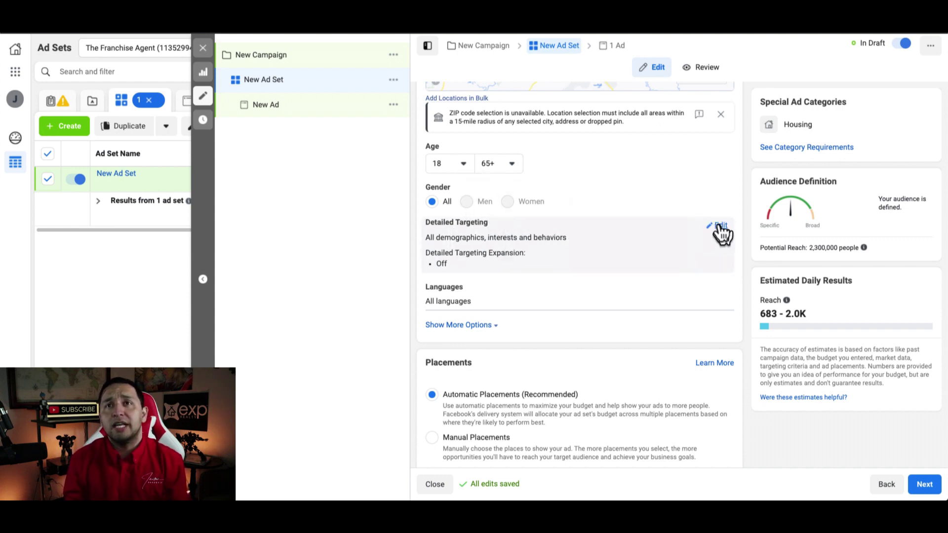
{"action": "left_click", "coordinate": [718, 226]}
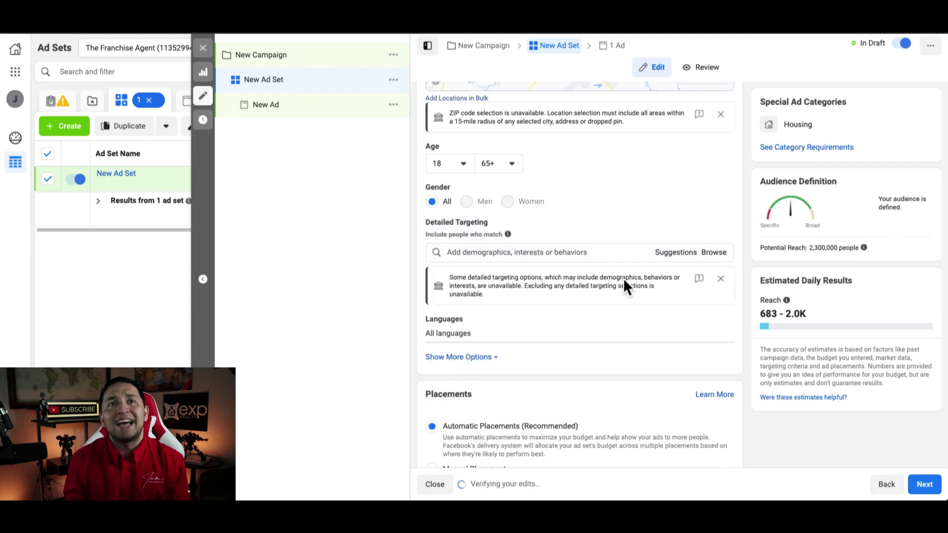
{"action": "left_click", "coordinate": [514, 253]}
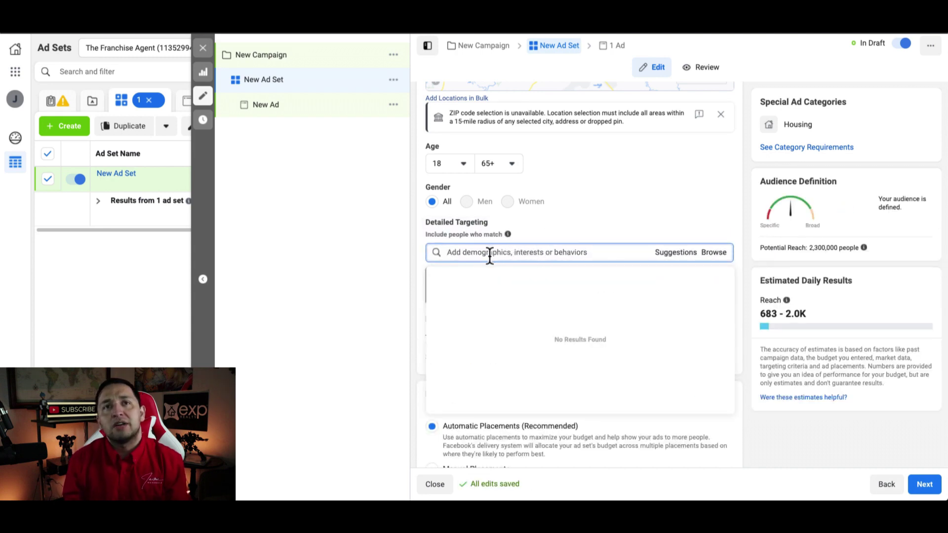
{"action": "left_click", "coordinate": [470, 254]}
{"action": "left_click", "coordinate": [655, 175]}
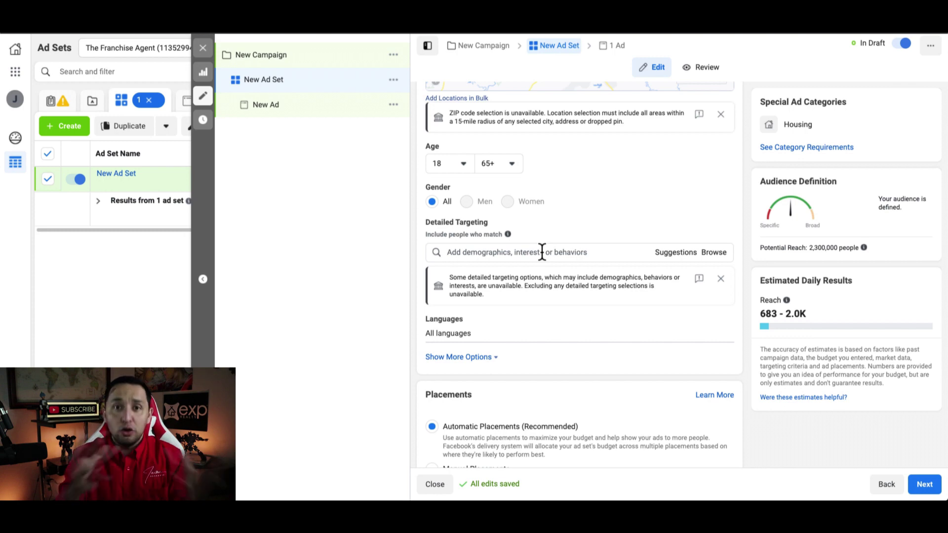
{"action": "left_click", "coordinate": [542, 252]}
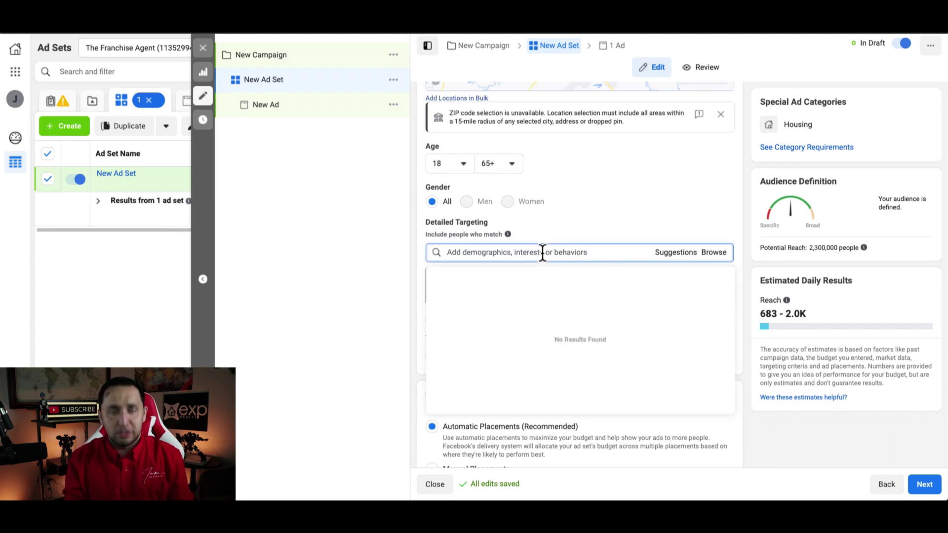
Add the Zillow interest to detailed targeting, bringing potential reach to 380,000.
{"action": "type", "text": "zillow"}
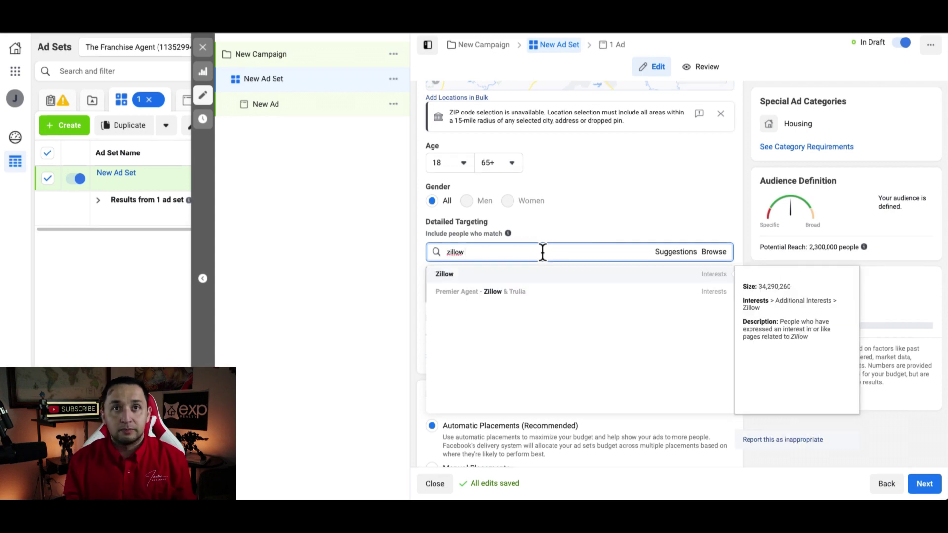
{"action": "left_click", "coordinate": [483, 277]}
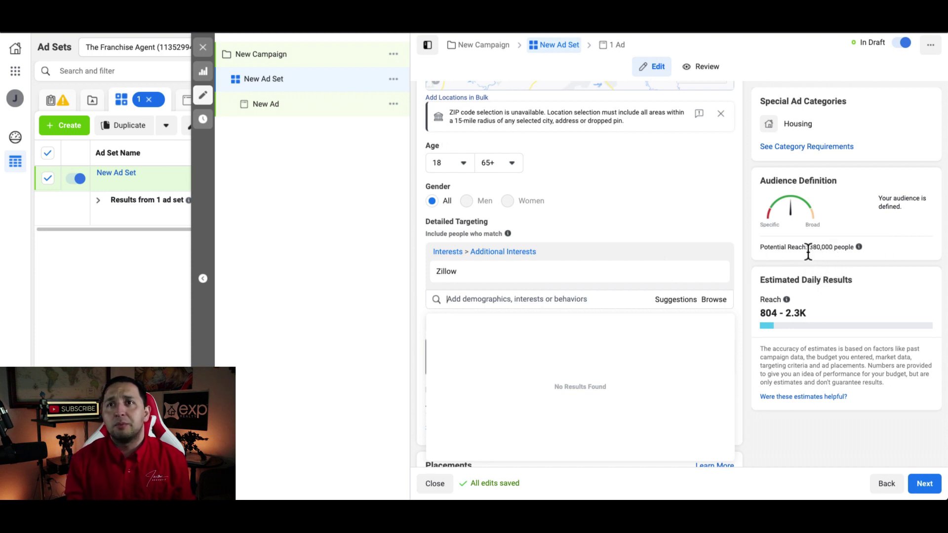
{"action": "left_click", "coordinate": [742, 318]}
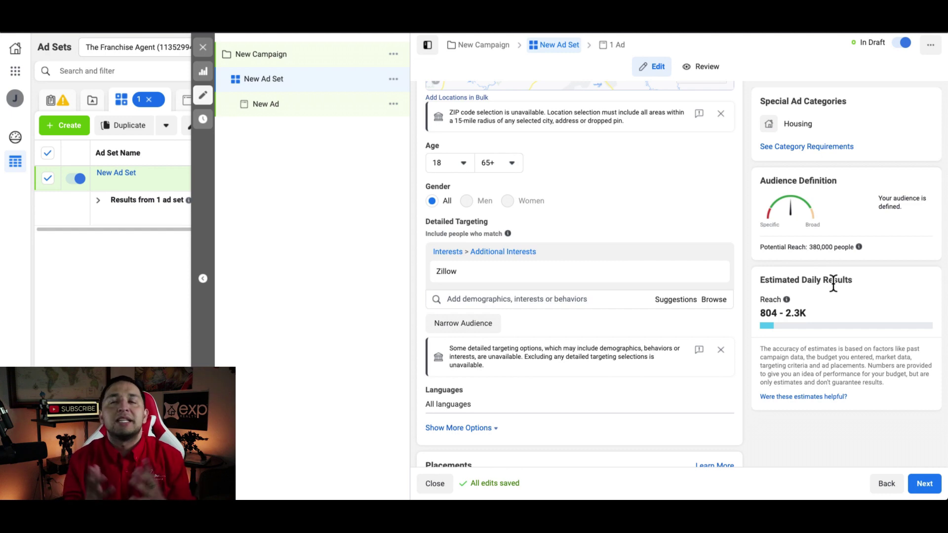
{"action": "scroll", "coordinate": [834, 284], "scroll_direction": "down", "scroll_amount": 2}
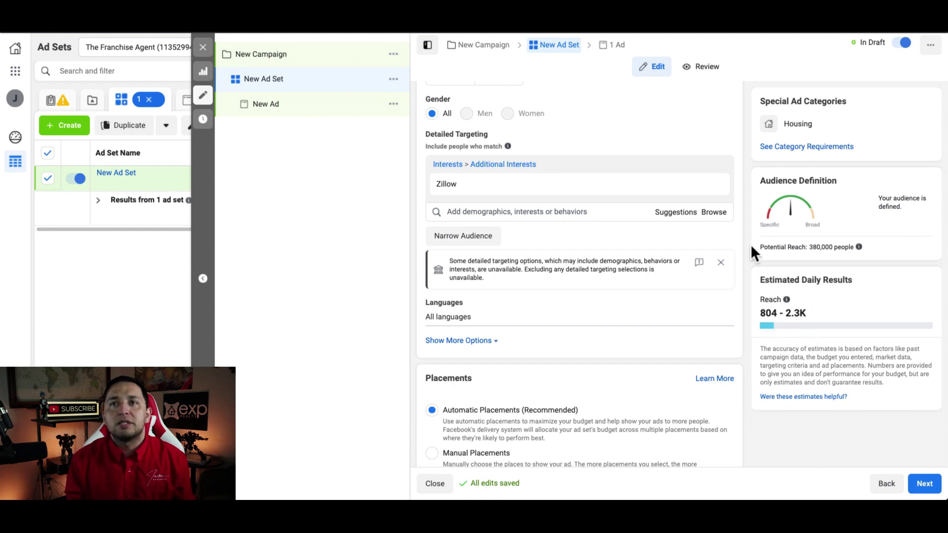
{"action": "scroll", "coordinate": [738, 256], "scroll_direction": "up", "scroll_amount": 1}
{"action": "scroll", "coordinate": [737, 255], "scroll_direction": "up", "scroll_amount": 1}
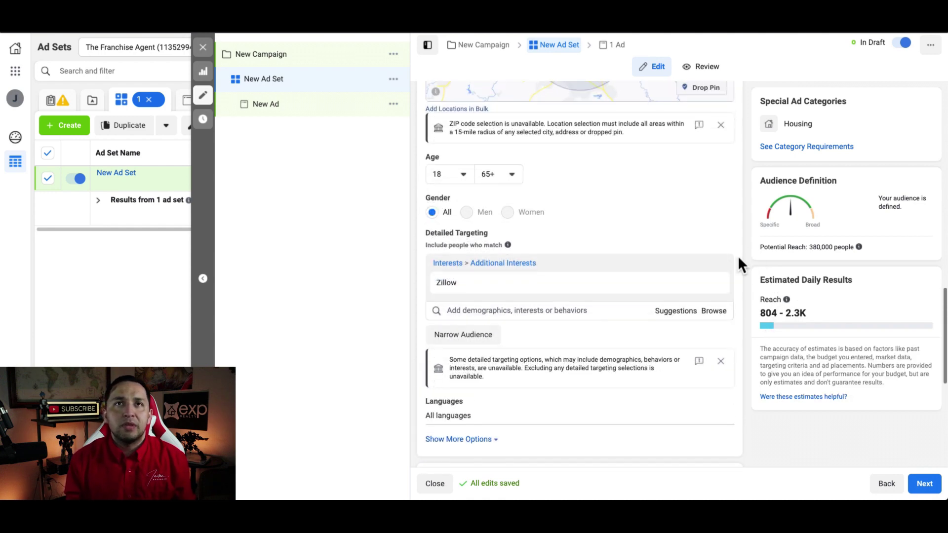
{"action": "scroll", "coordinate": [738, 256], "scroll_direction": "down", "scroll_amount": 2}
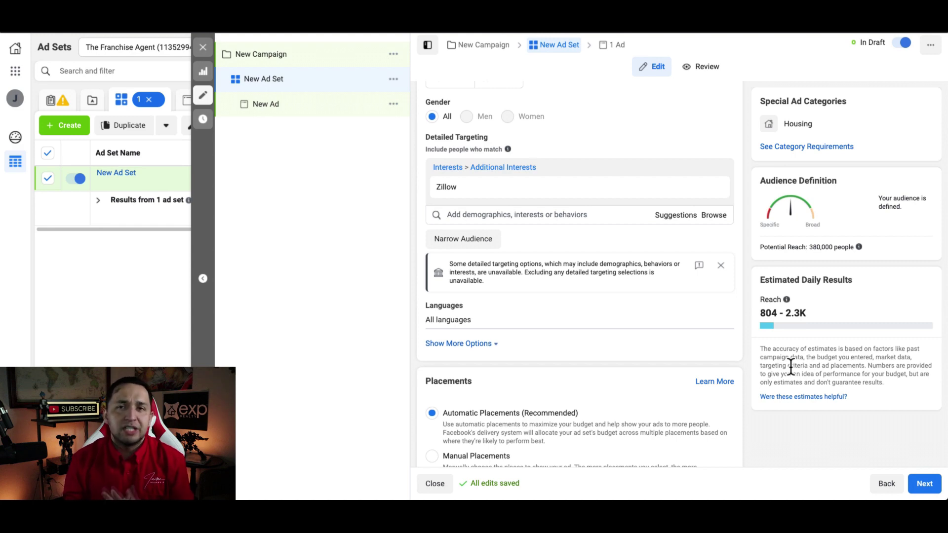
{"action": "scroll", "coordinate": [790, 366], "scroll_direction": "down", "scroll_amount": 1}
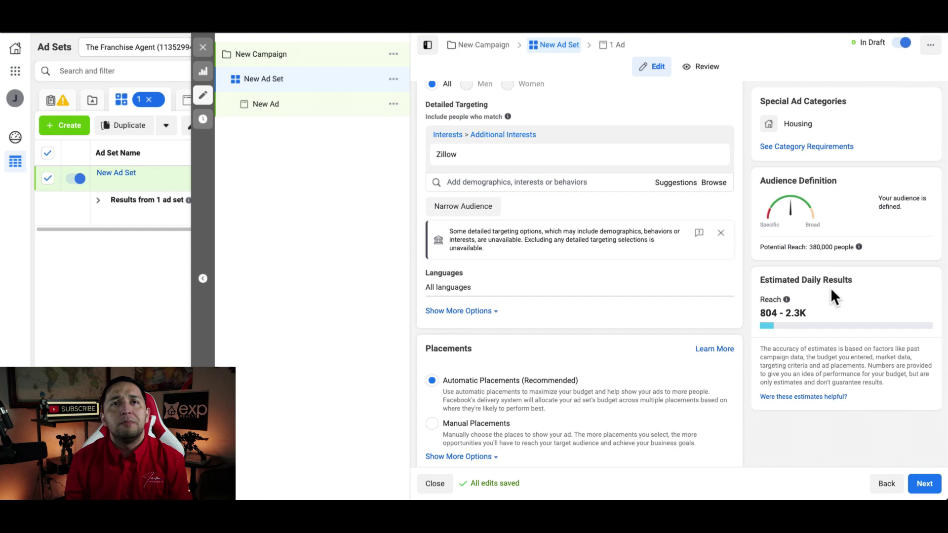
{"action": "scroll", "coordinate": [831, 291], "scroll_direction": "down", "scroll_amount": 3}
{"action": "scroll", "coordinate": [830, 287], "scroll_direction": "down", "scroll_amount": 2}
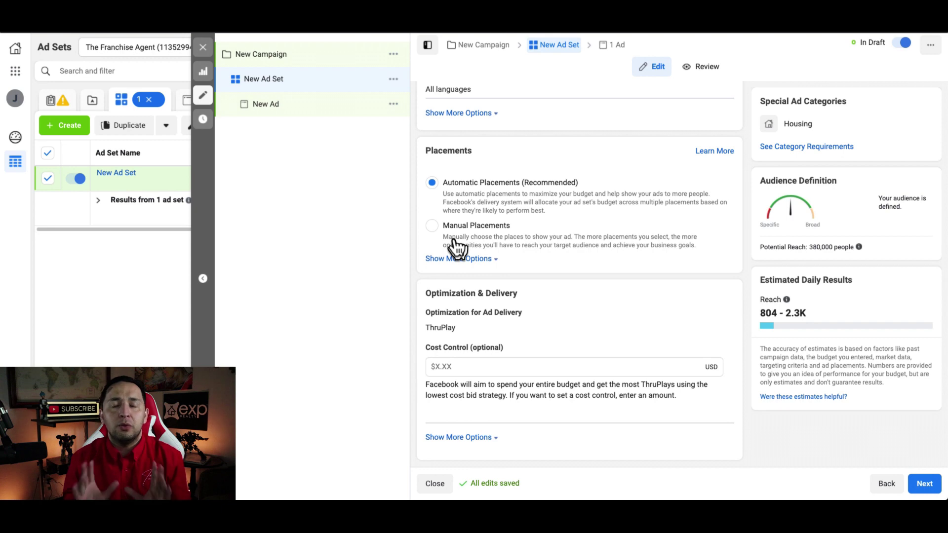
Switch placements to Manual, keeping Facebook, Instagram, Audience Network and Messenger all checked.
{"action": "left_click", "coordinate": [431, 227]}
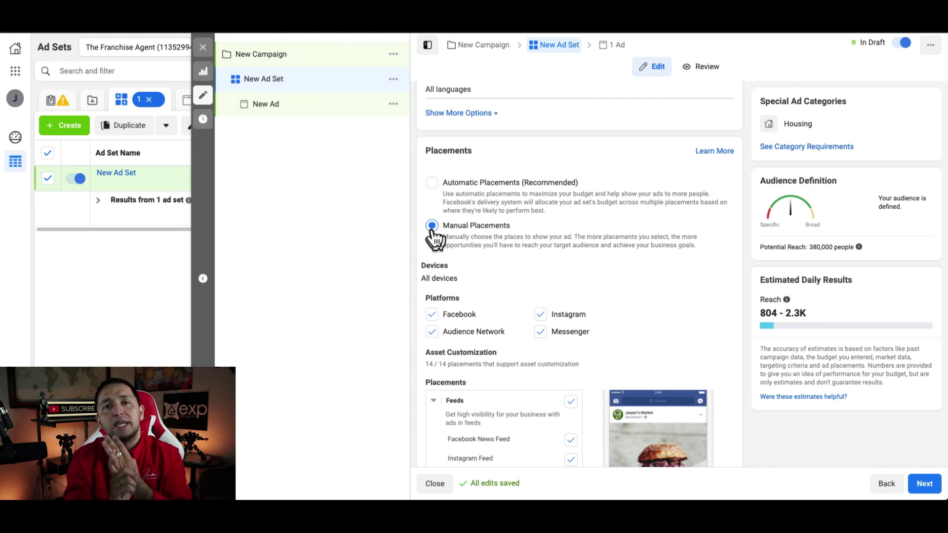
{"action": "scroll", "coordinate": [432, 228], "scroll_direction": "up", "scroll_amount": 5}
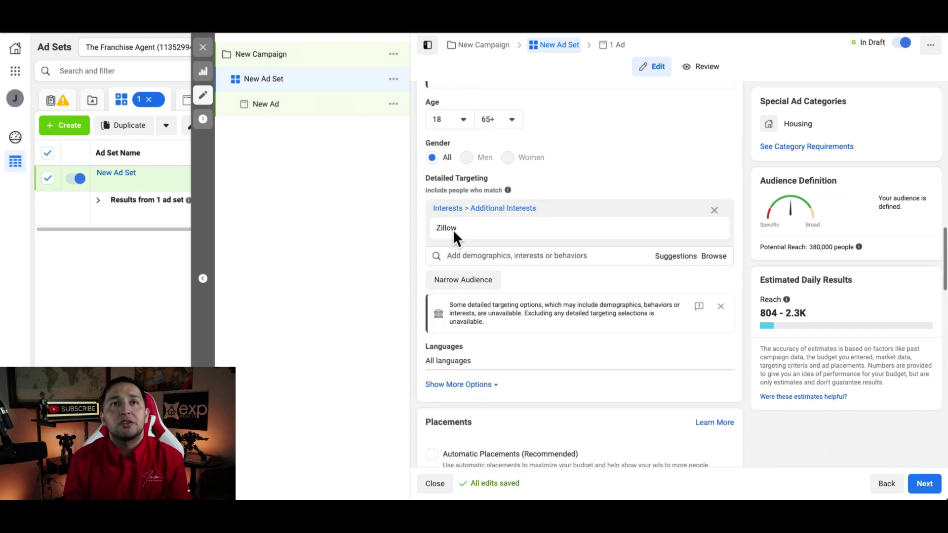
{"action": "scroll", "coordinate": [548, 362], "scroll_direction": "down", "scroll_amount": 2}
{"action": "scroll", "coordinate": [548, 362], "scroll_direction": "up", "scroll_amount": 2}
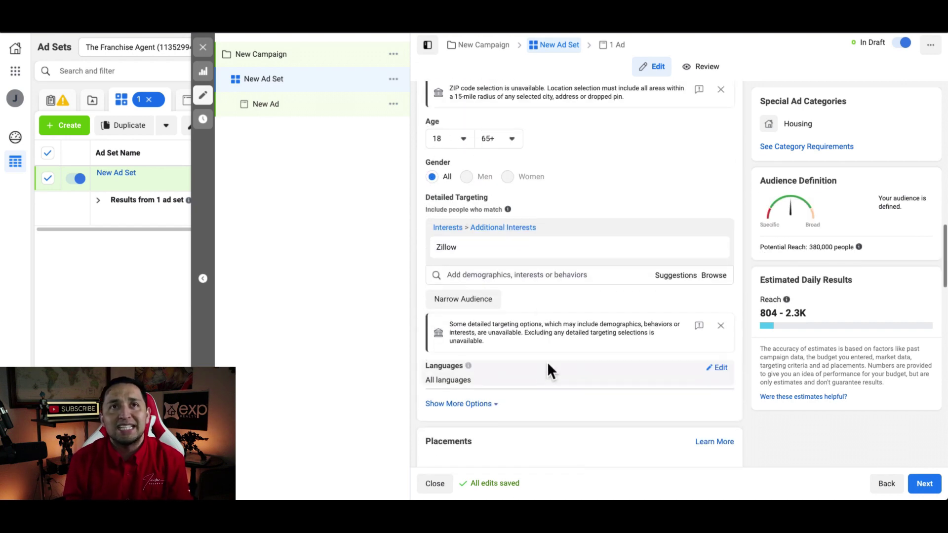
{"action": "scroll", "coordinate": [587, 284], "scroll_direction": "down", "scroll_amount": 3}
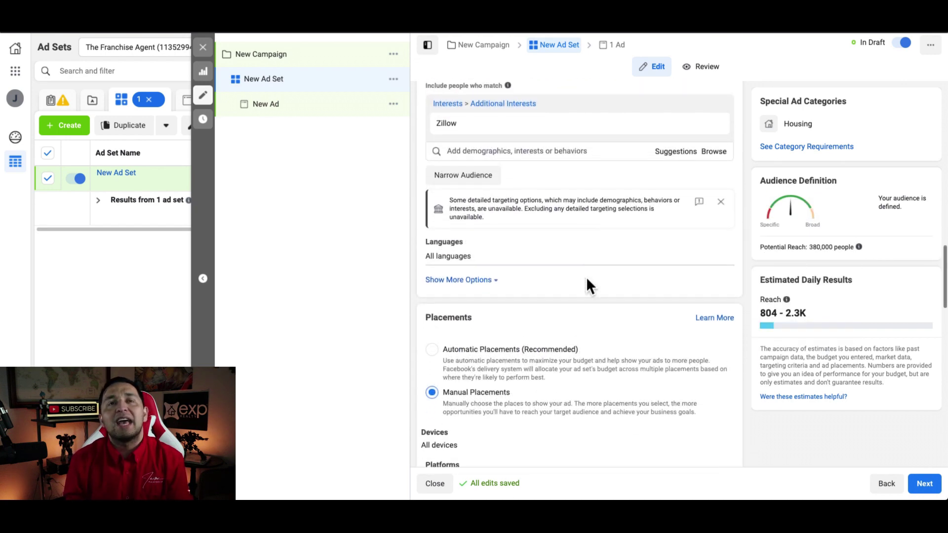
{"action": "scroll", "coordinate": [586, 284], "scroll_direction": "up", "scroll_amount": 6}
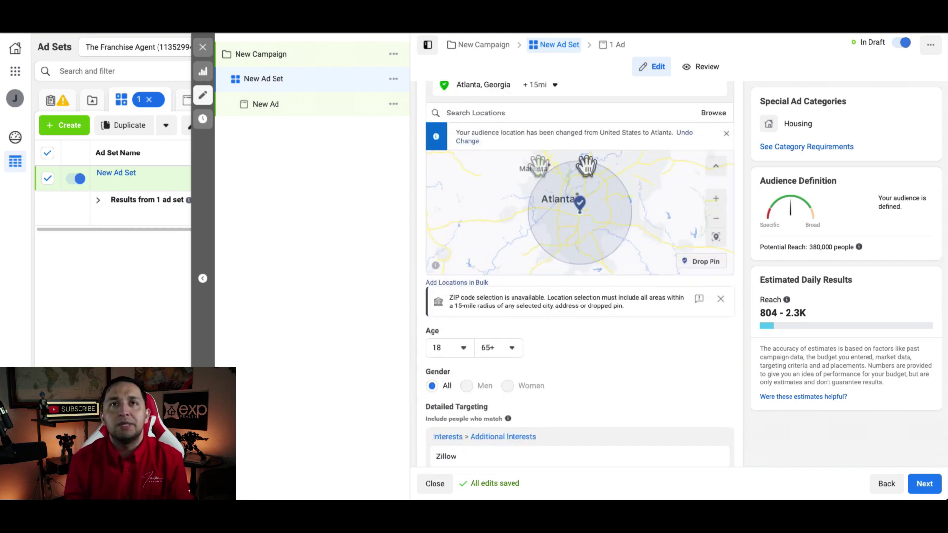
{"action": "scroll", "coordinate": [672, 366], "scroll_direction": "down", "scroll_amount": 5}
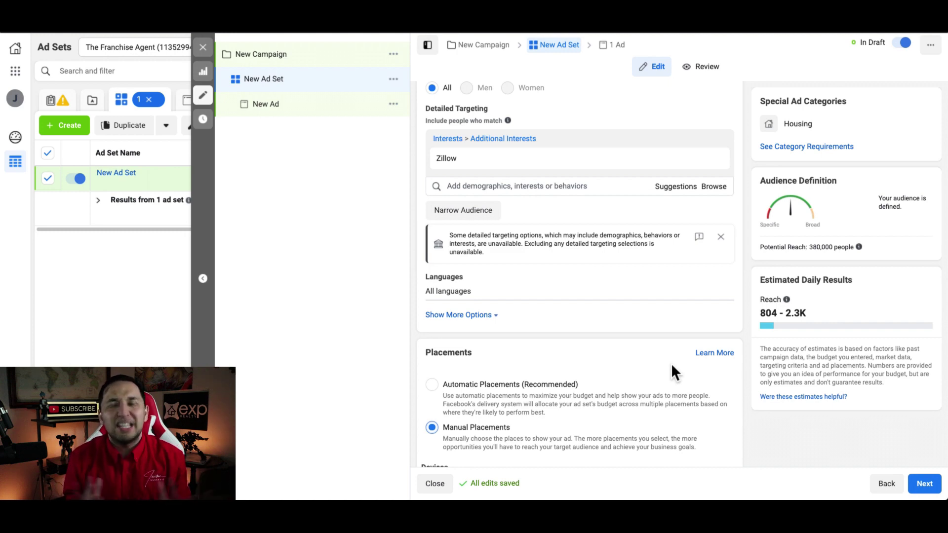
{"action": "scroll", "coordinate": [671, 363], "scroll_direction": "up", "scroll_amount": 7}
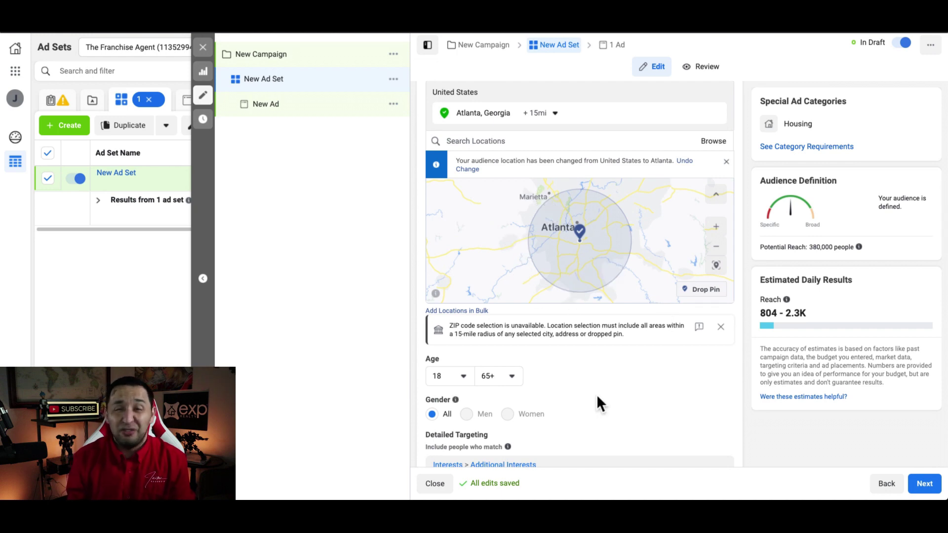
{"action": "scroll", "coordinate": [597, 397], "scroll_direction": "down", "scroll_amount": 7}
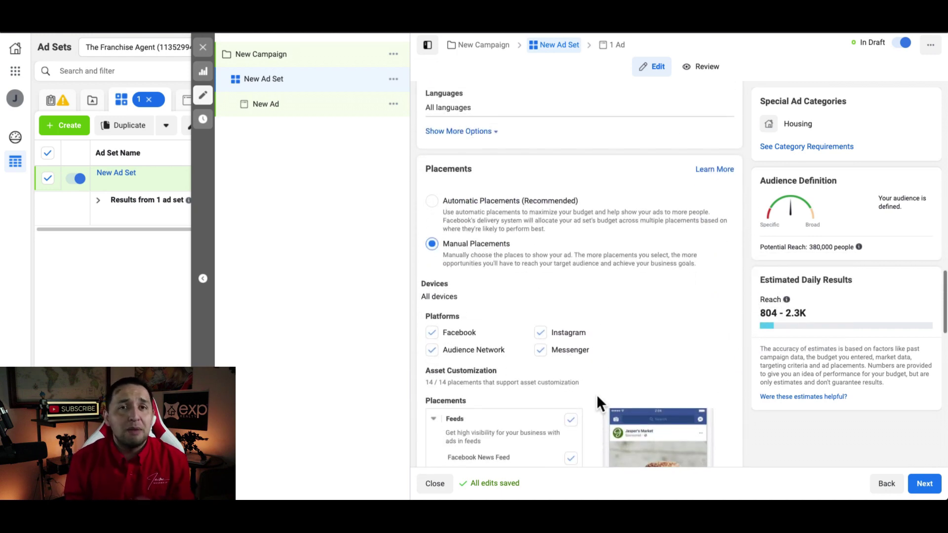
{"action": "scroll", "coordinate": [597, 397], "scroll_direction": "down", "scroll_amount": 4}
{"action": "mouse_move", "coordinate": [579, 226]}
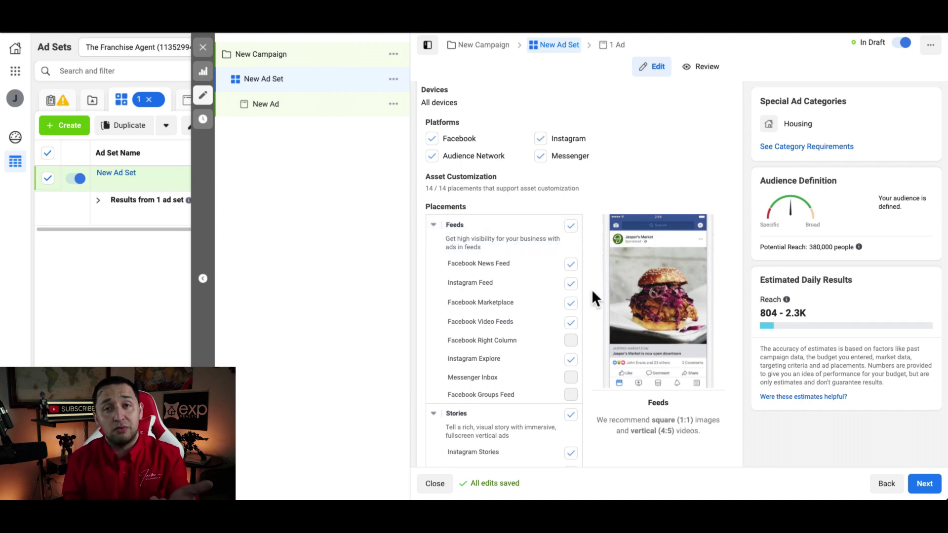
{"action": "scroll", "coordinate": [591, 289], "scroll_direction": "up", "scroll_amount": 1}
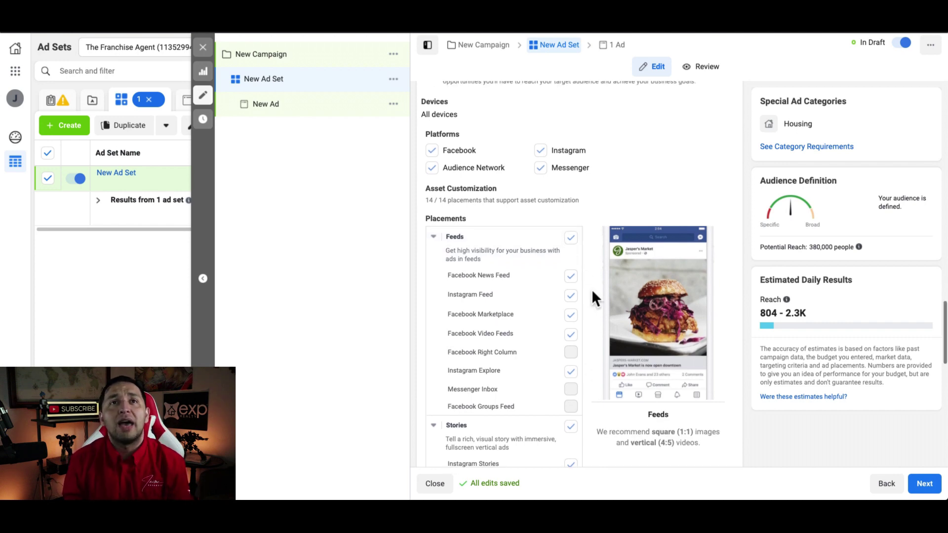
{"action": "scroll", "coordinate": [476, 156], "scroll_direction": "up", "scroll_amount": 3}
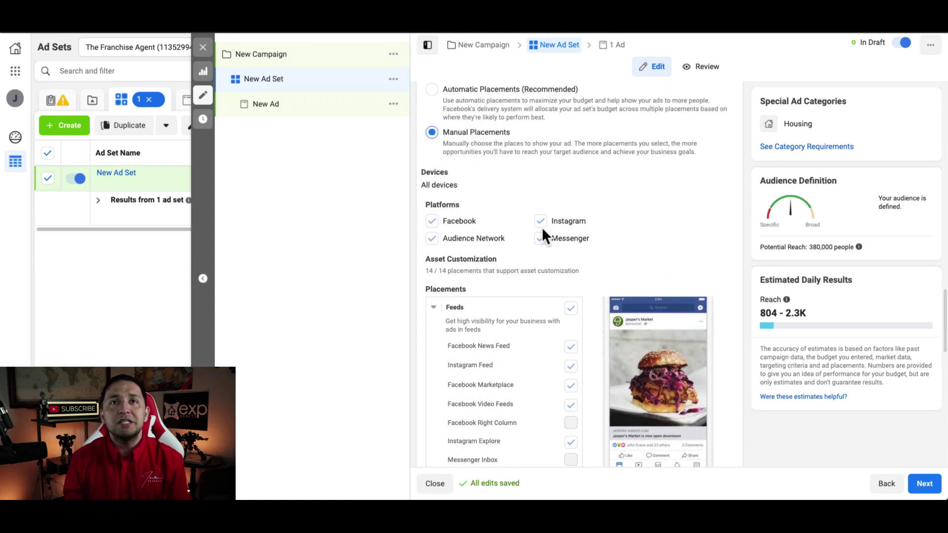
{"action": "left_click", "coordinate": [433, 221]}
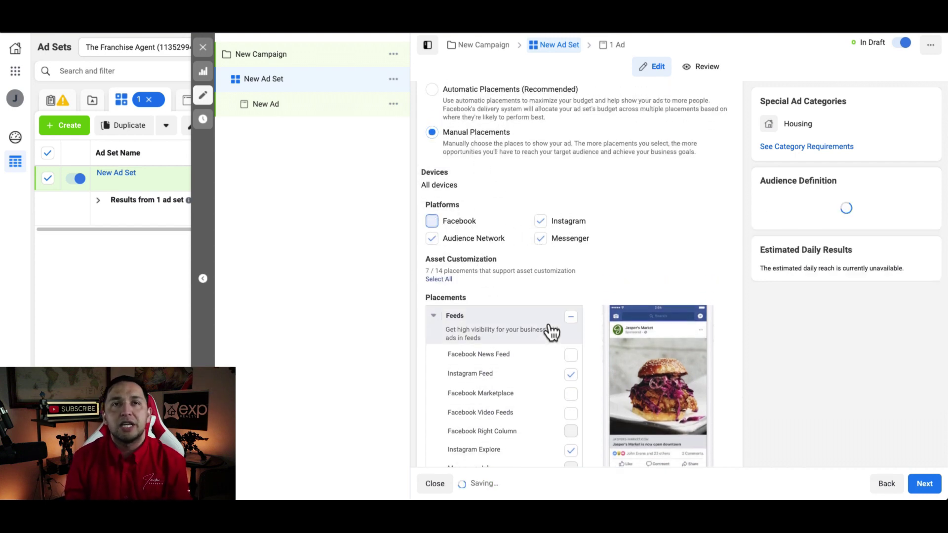
{"action": "left_click", "coordinate": [571, 355]}
{"action": "left_click", "coordinate": [541, 221]}
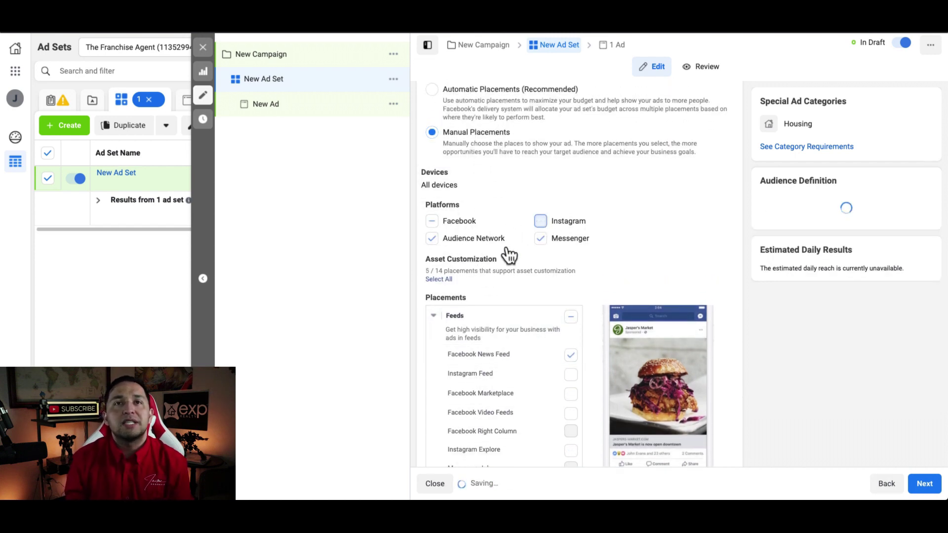
{"action": "left_click", "coordinate": [433, 239]}
{"action": "left_click", "coordinate": [541, 239]}
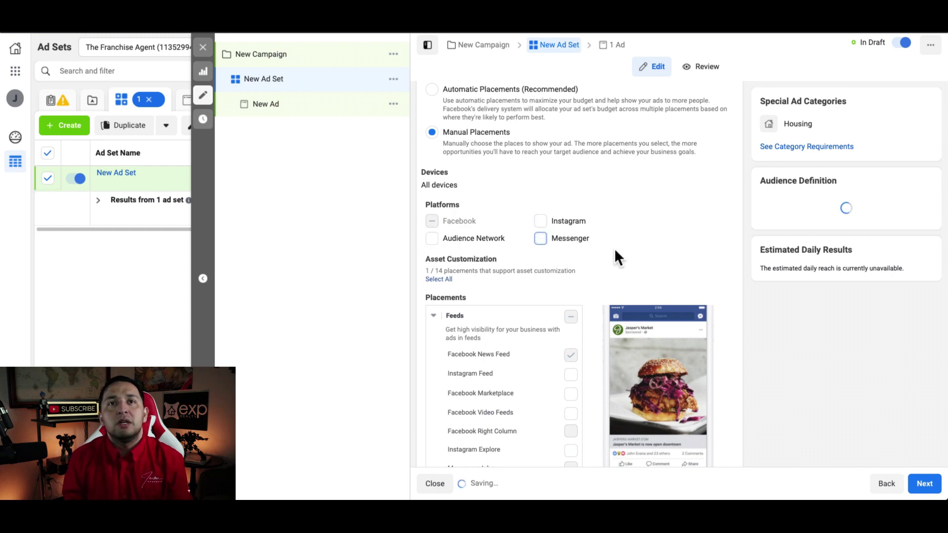
{"action": "scroll", "coordinate": [614, 248], "scroll_direction": "down", "scroll_amount": 5}
{"action": "scroll", "coordinate": [614, 248], "scroll_direction": "up", "scroll_amount": 3}
{"action": "scroll", "coordinate": [614, 248], "scroll_direction": "up", "scroll_amount": 1}
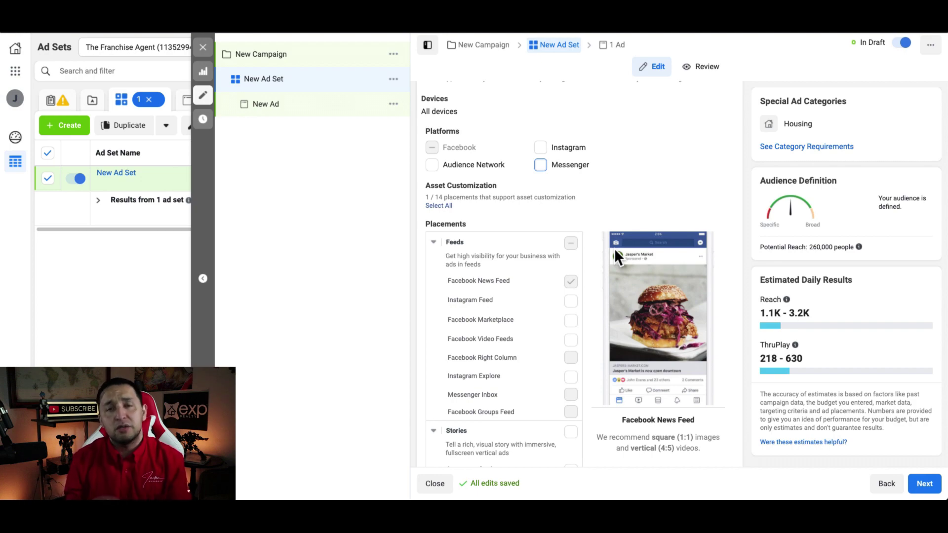
{"action": "scroll", "coordinate": [614, 248], "scroll_direction": "up", "scroll_amount": 5}
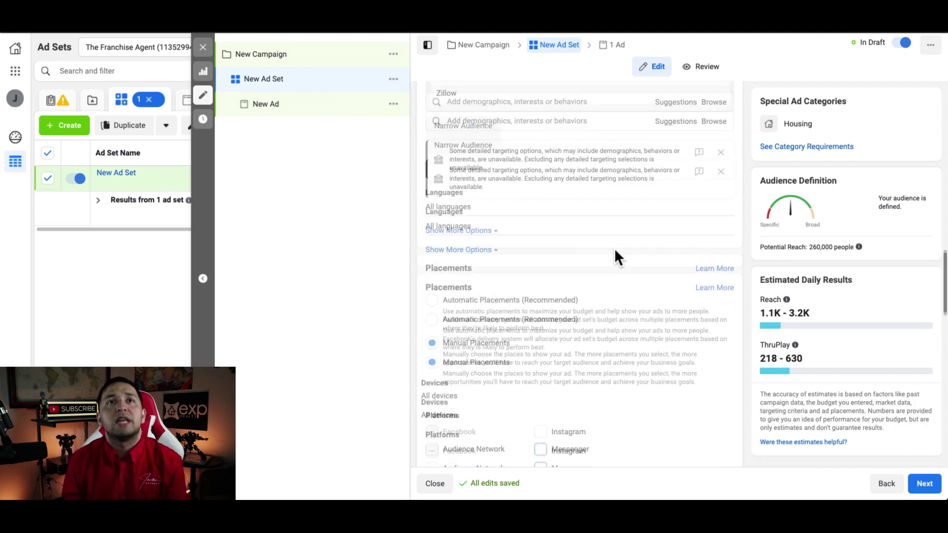
{"action": "scroll", "coordinate": [614, 248], "scroll_direction": "down", "scroll_amount": 6}
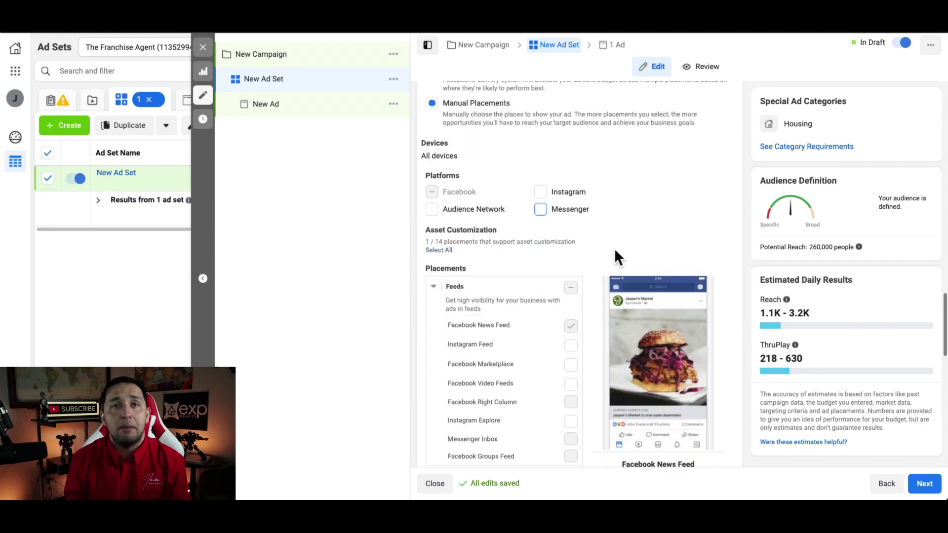
{"action": "scroll", "coordinate": [548, 207], "scroll_direction": "down", "scroll_amount": 1}
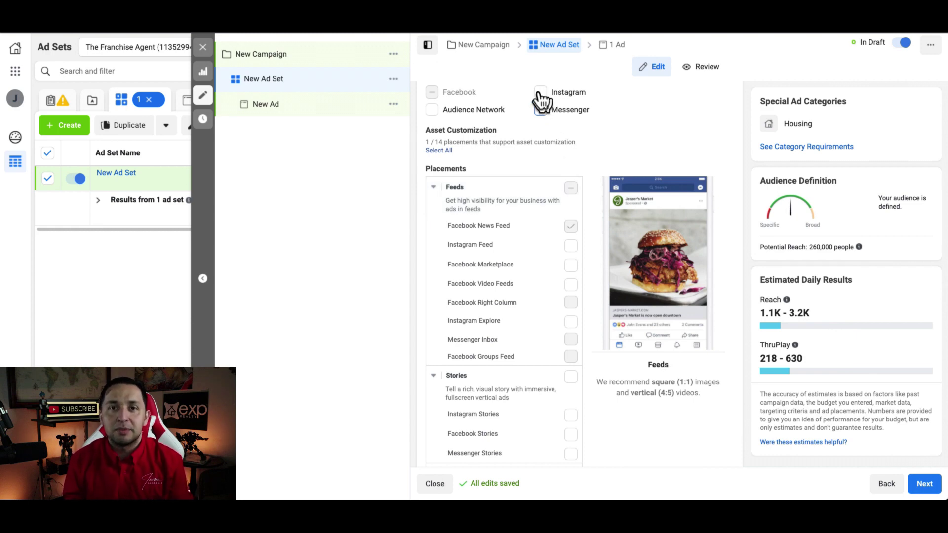
{"action": "scroll", "coordinate": [582, 320], "scroll_direction": "down", "scroll_amount": 7}
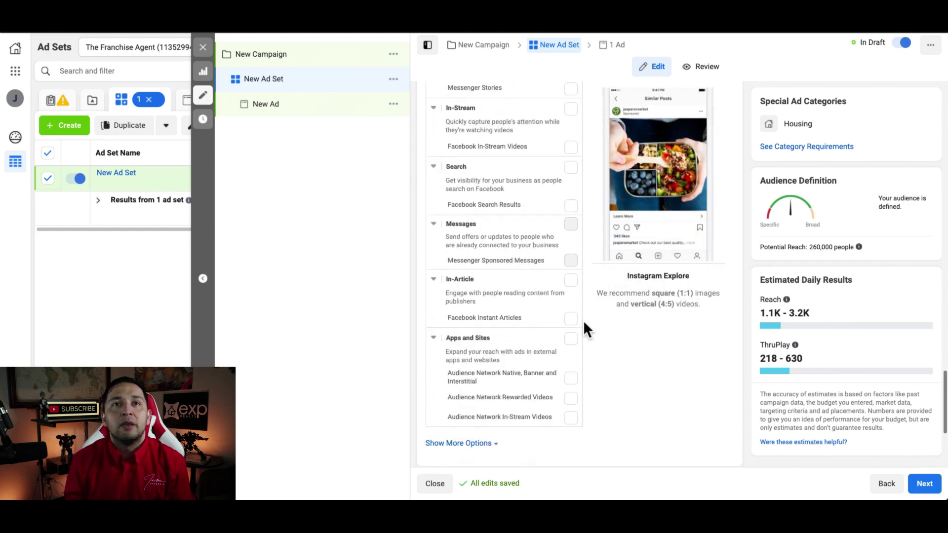
{"action": "scroll", "coordinate": [582, 320], "scroll_direction": "down", "scroll_amount": 4}
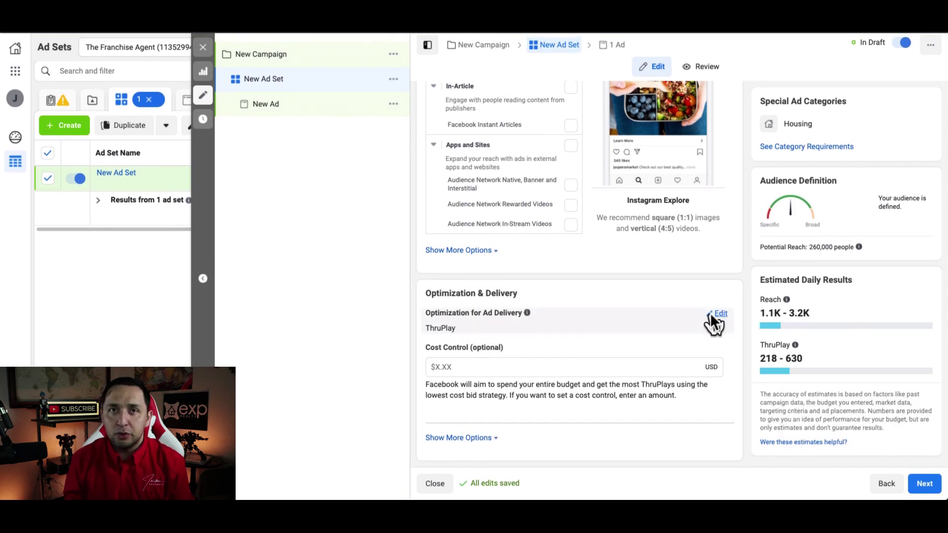
Keep ThruPlay as the optimization for ad delivery and continue to the New Ad setup.
{"action": "left_click", "coordinate": [717, 314]}
{"action": "left_click", "coordinate": [453, 331]}
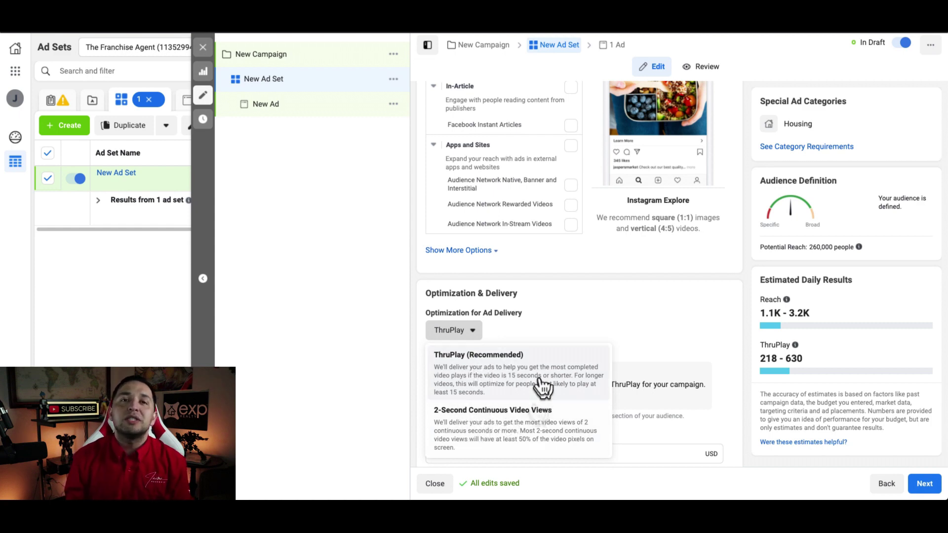
{"action": "left_click", "coordinate": [605, 300]}
{"action": "scroll", "coordinate": [604, 298], "scroll_direction": "down", "scroll_amount": 2}
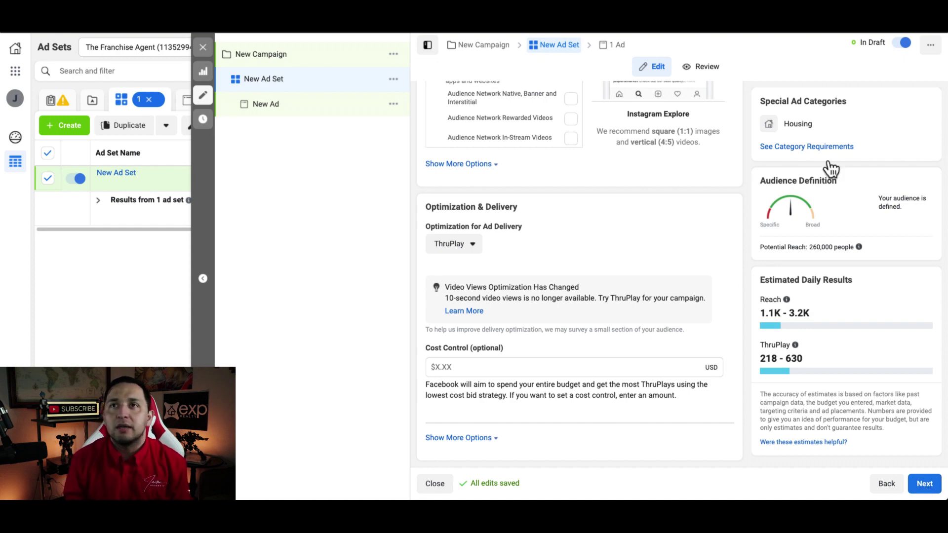
{"action": "left_click", "coordinate": [920, 474]}
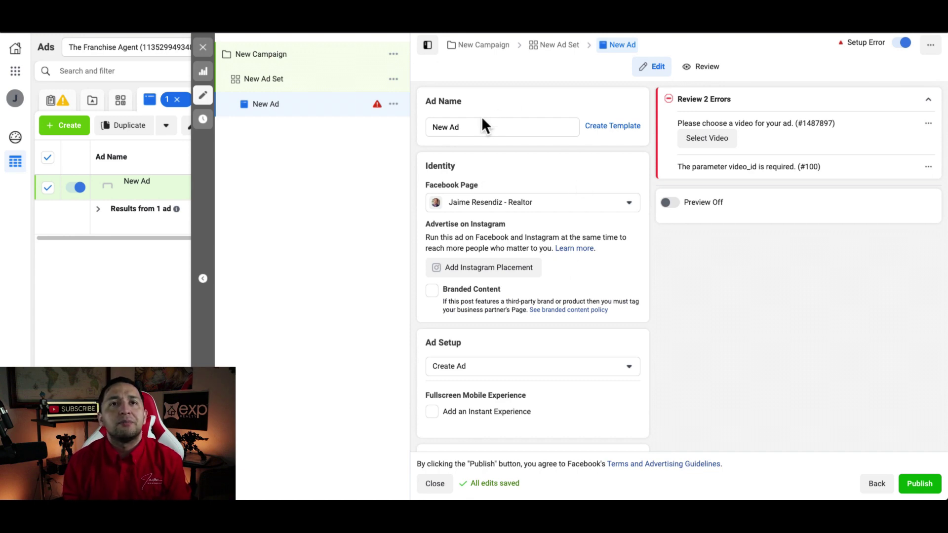
{"action": "scroll", "coordinate": [507, 232], "scroll_direction": "down", "scroll_amount": 2}
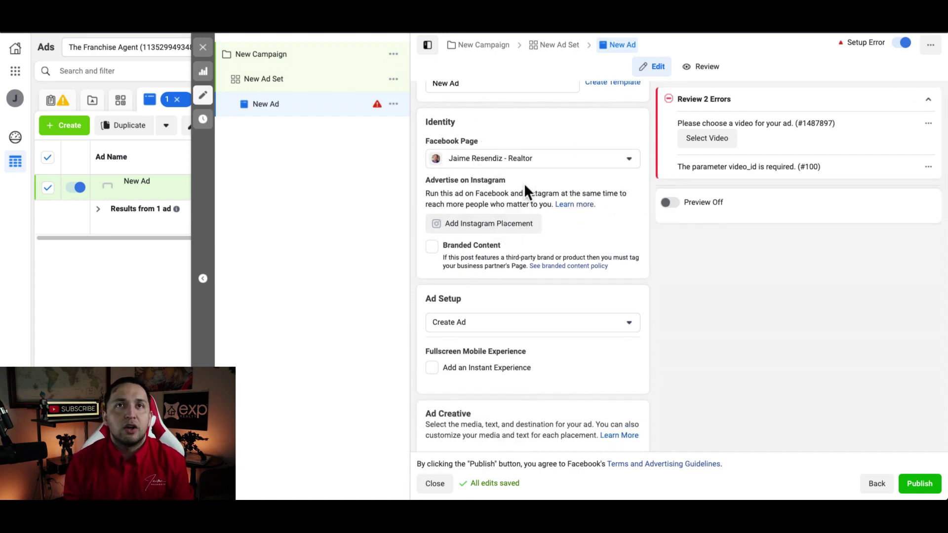
{"action": "scroll", "coordinate": [594, 228], "scroll_direction": "down", "scroll_amount": 2}
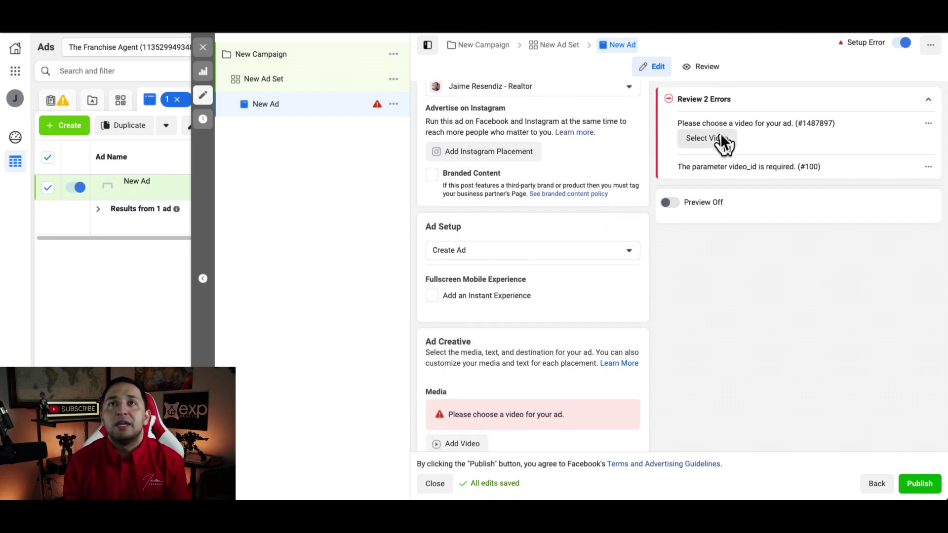
Keep Create Ad as the ad setup option.
{"action": "scroll", "coordinate": [573, 273], "scroll_direction": "down", "scroll_amount": 1}
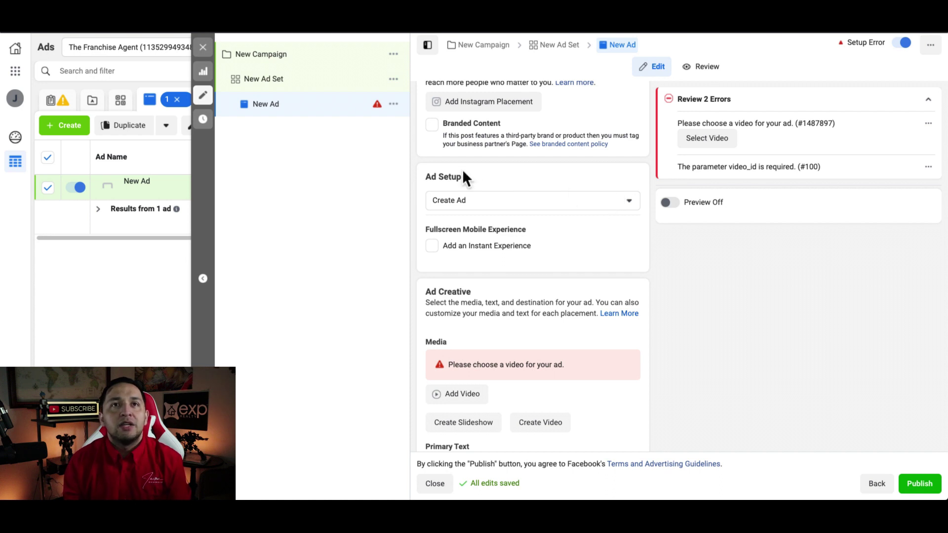
{"action": "left_click", "coordinate": [530, 202]}
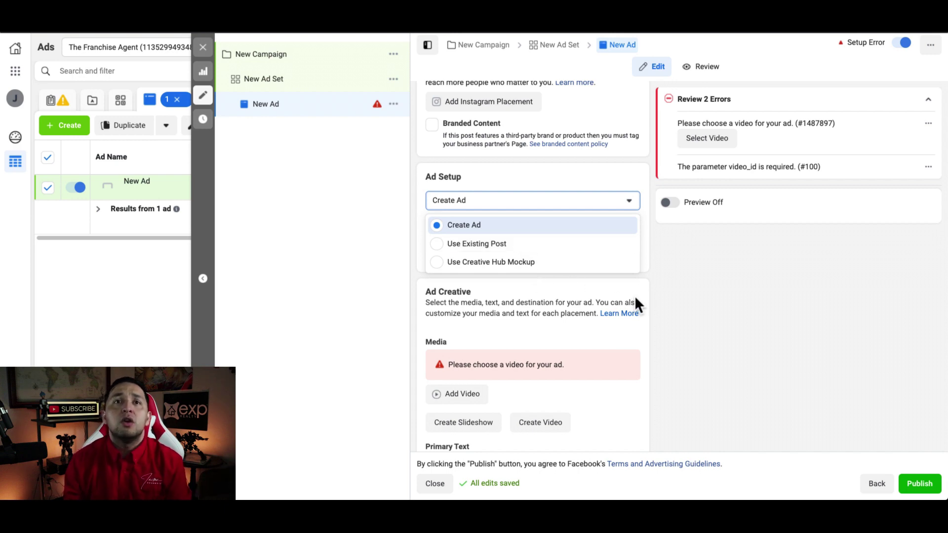
{"action": "left_click", "coordinate": [644, 281]}
Leave Add an Instant Experience unchecked and bring up the Select Videos window.
{"action": "scroll", "coordinate": [643, 281], "scroll_direction": "down", "scroll_amount": 2}
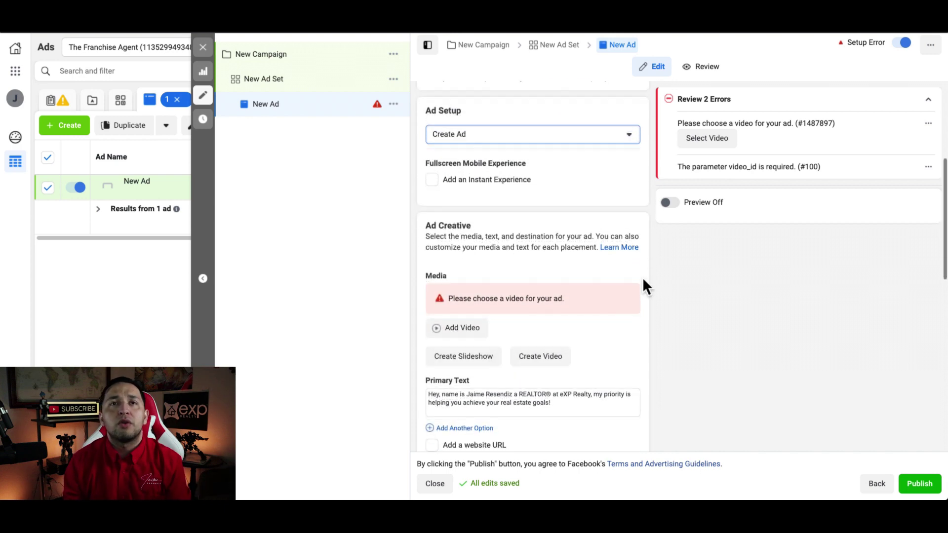
{"action": "scroll", "coordinate": [641, 277], "scroll_direction": "down", "scroll_amount": 1}
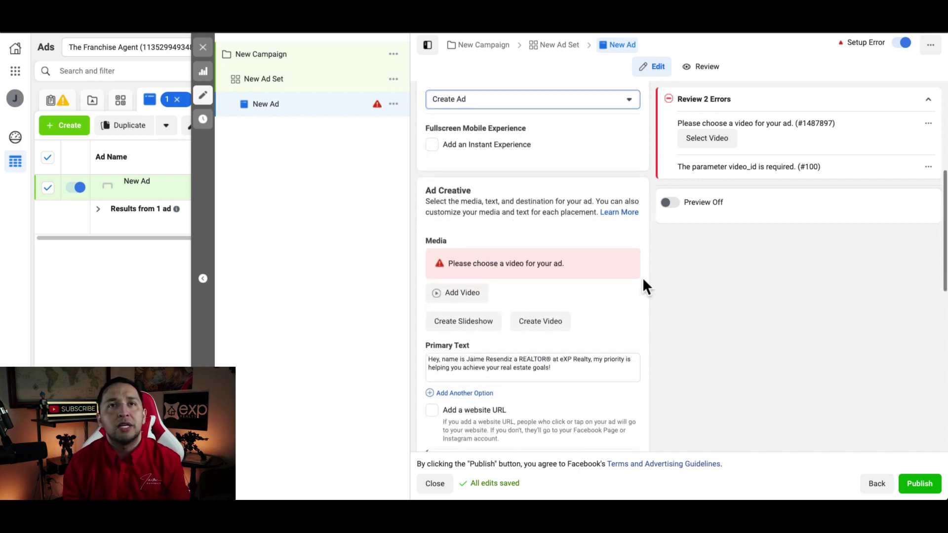
{"action": "left_click", "coordinate": [438, 147]}
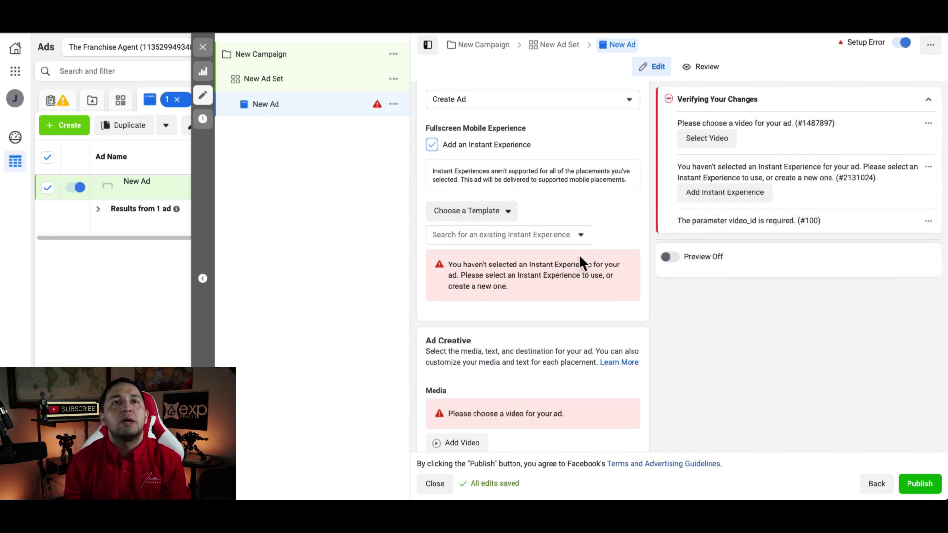
{"action": "left_click", "coordinate": [436, 146]}
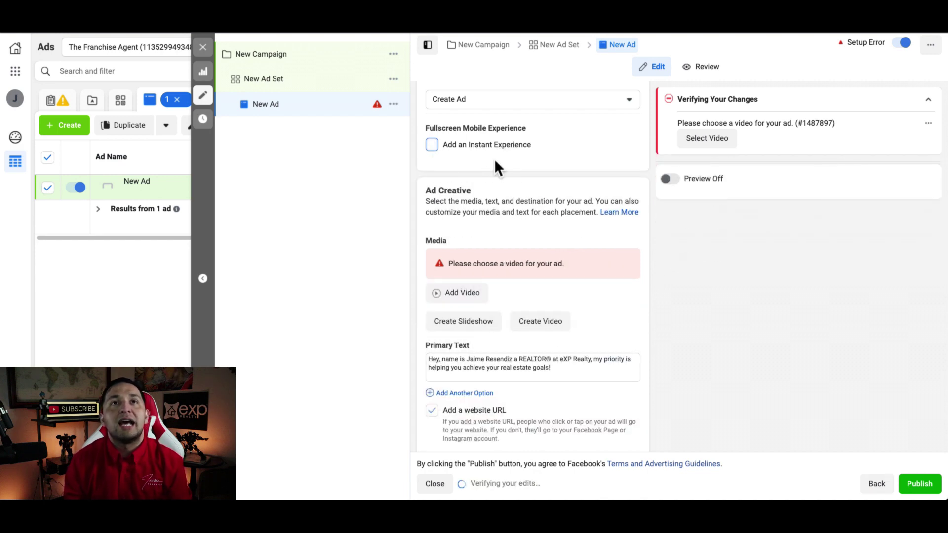
{"action": "scroll", "coordinate": [495, 165], "scroll_direction": "down", "scroll_amount": 2}
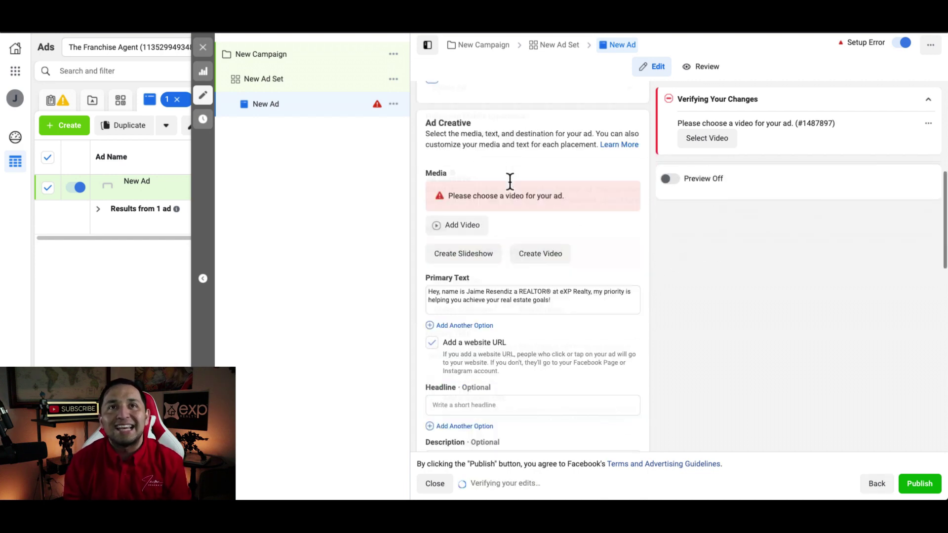
{"action": "left_click", "coordinate": [468, 213]}
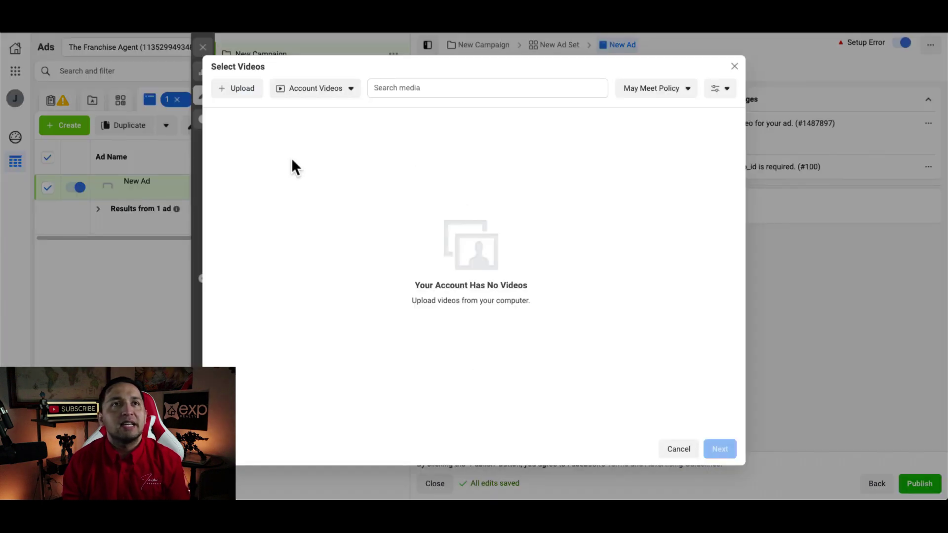
Upload Buyers Waiting To Buy.mp4 from the computer as the ad's video.
{"action": "left_click", "coordinate": [295, 98]}
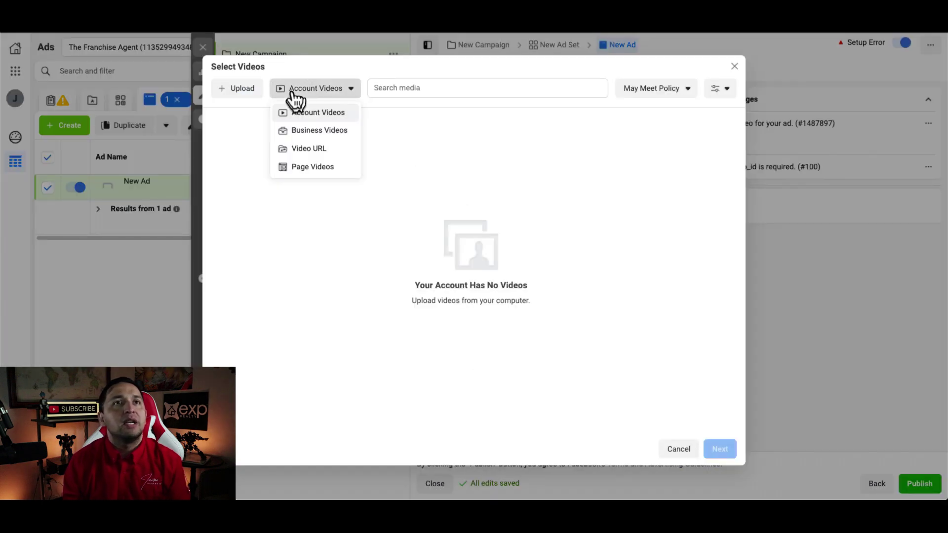
{"action": "left_click", "coordinate": [330, 168]}
{"action": "left_click", "coordinate": [330, 90]}
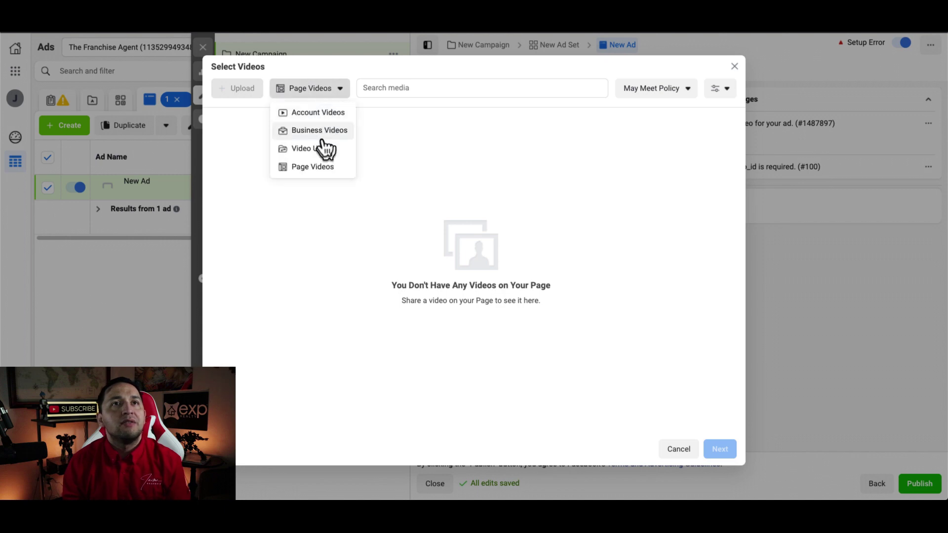
{"action": "left_click", "coordinate": [457, 128]}
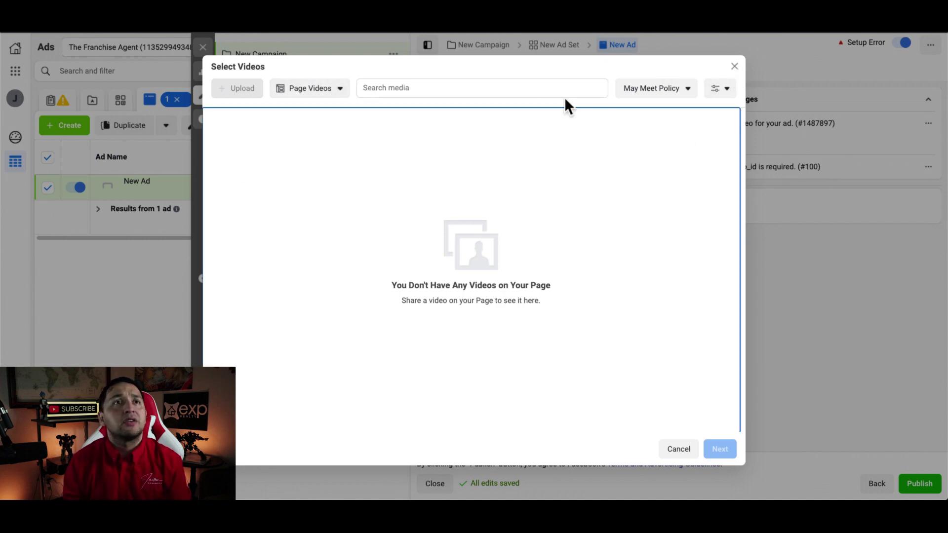
{"action": "left_click", "coordinate": [734, 67]}
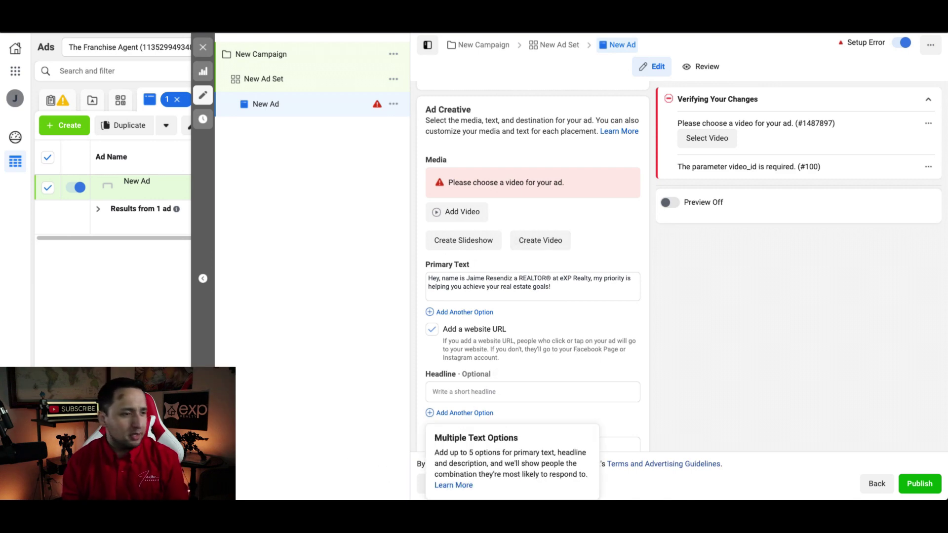
{"action": "left_click", "coordinate": [457, 212]}
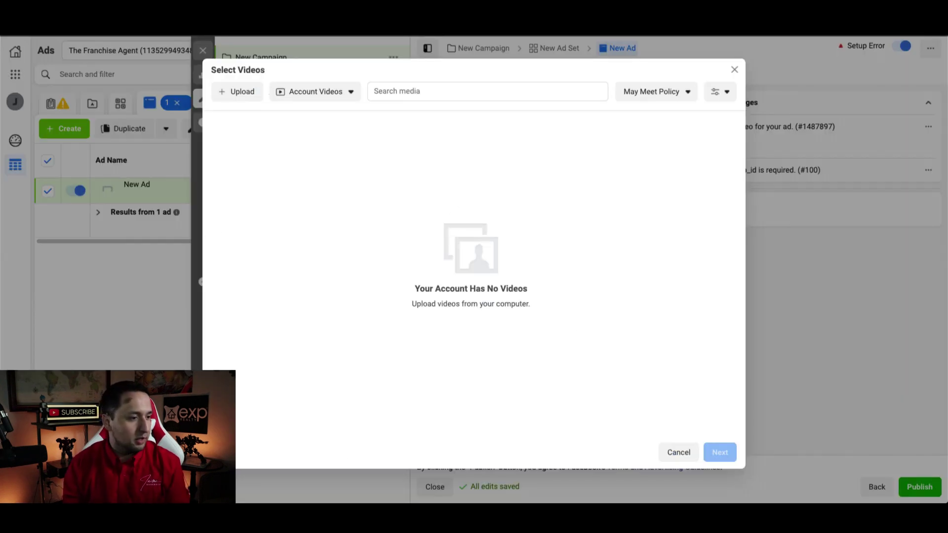
{"action": "left_click", "coordinate": [247, 91]}
{"action": "left_click", "coordinate": [648, 368]}
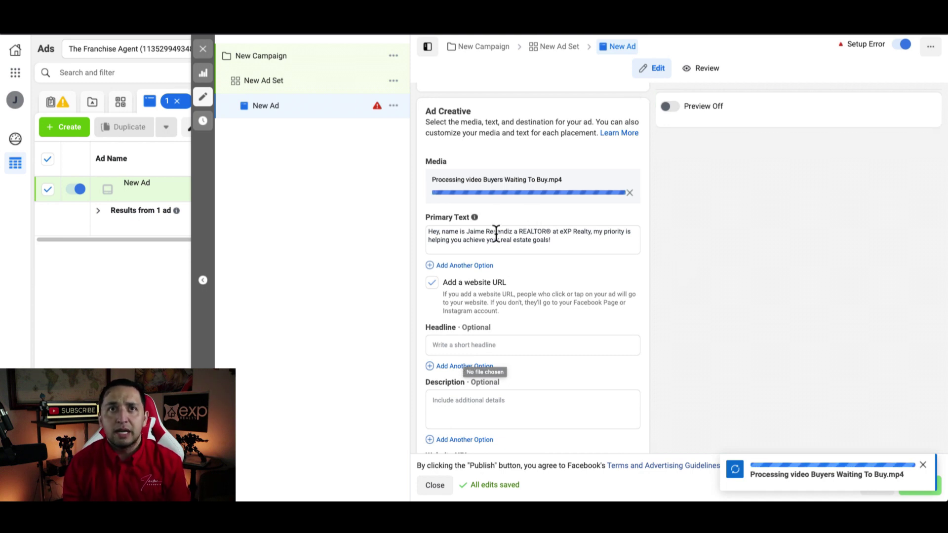
Select the closing line of the primary text while the video finishes processing.
{"action": "scroll", "coordinate": [496, 233], "scroll_direction": "down", "scroll_amount": 1}
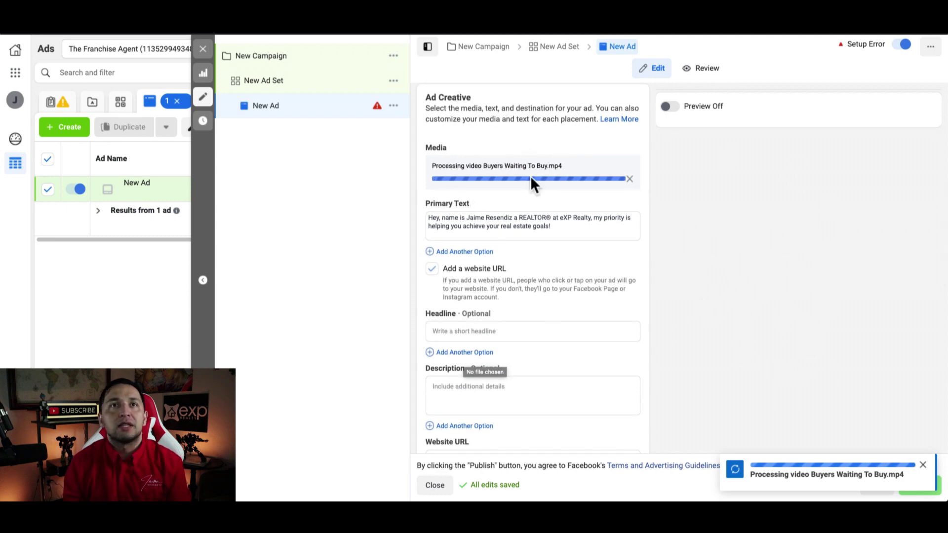
{"action": "left_click_drag", "start_coordinate": [552, 227], "coordinate": [409, 214]}
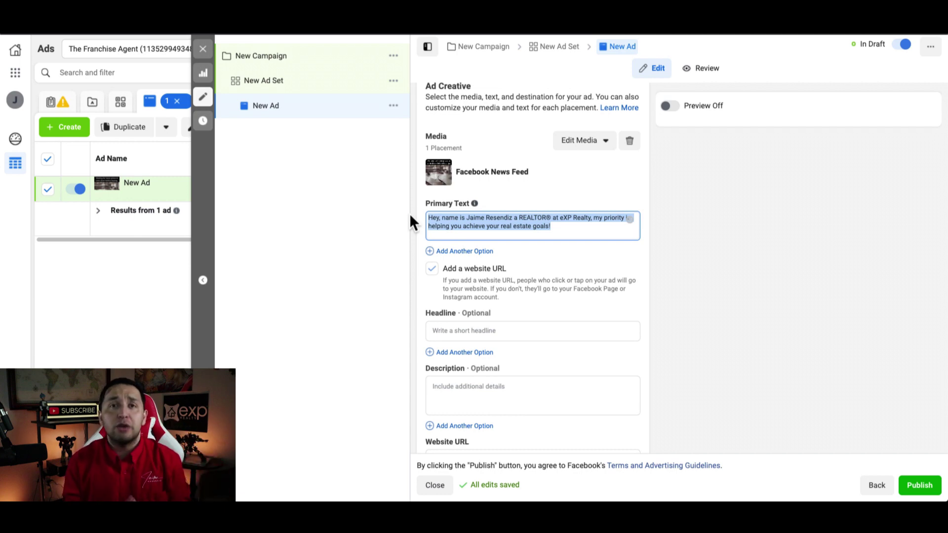
Turn on the ad preview and replace the primary text with 'Want to buy a house?'.
{"action": "left_click", "coordinate": [672, 107]}
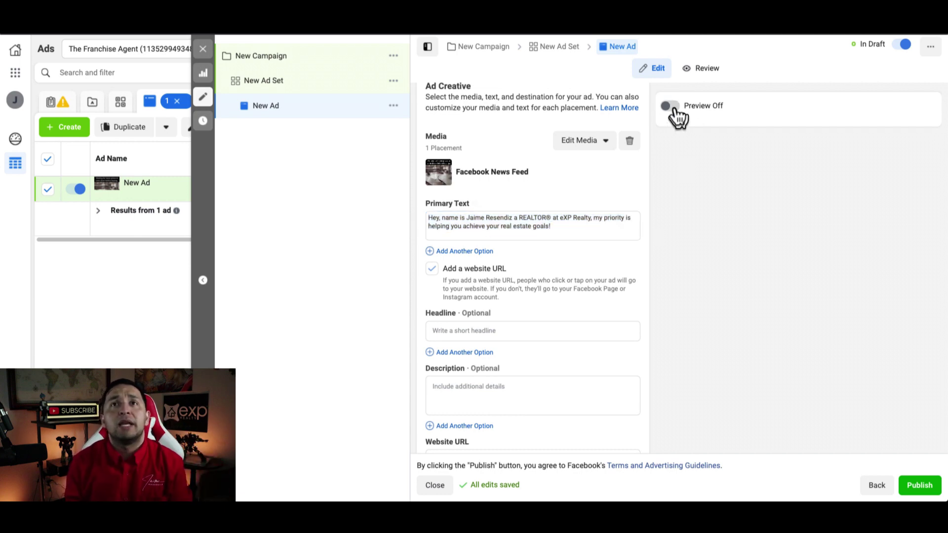
{"action": "left_click", "coordinate": [506, 332]}
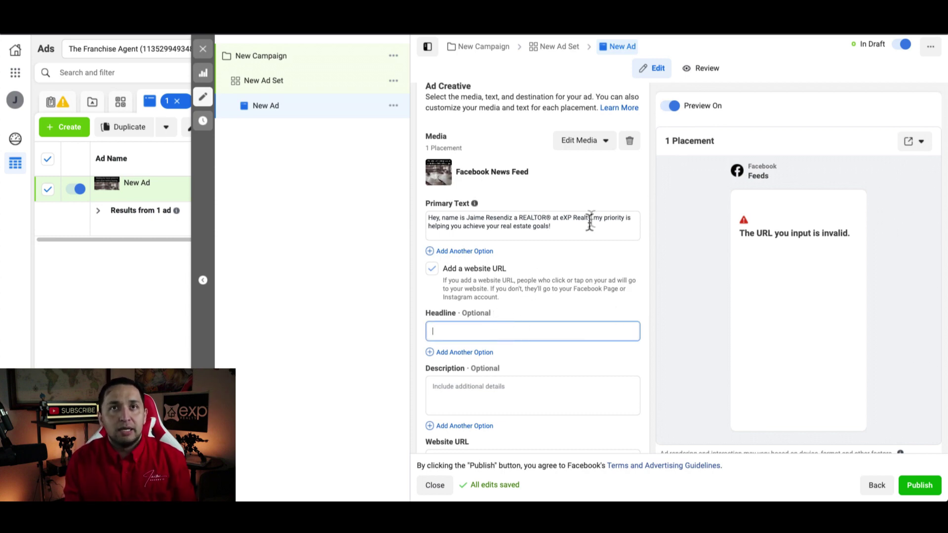
{"action": "left_click_drag", "start_coordinate": [584, 226], "coordinate": [382, 217]}
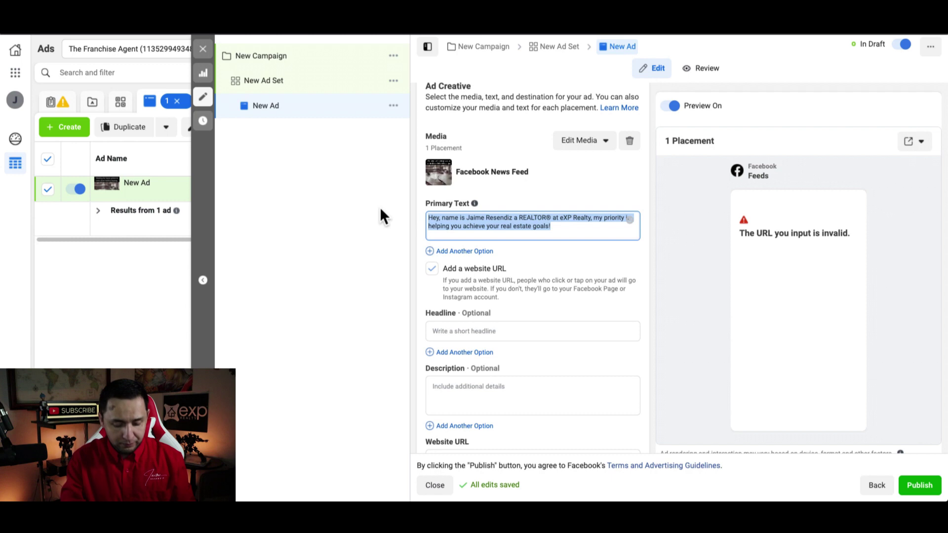
{"action": "type", "text": "Want to buy a house?"}
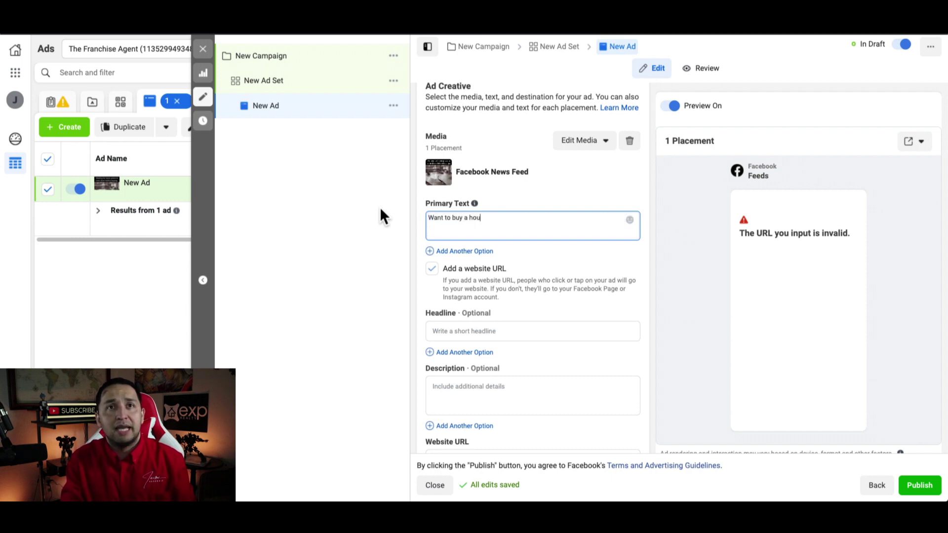
Set the headline to 'Don't Wait'.
{"action": "left_click", "coordinate": [474, 330]}
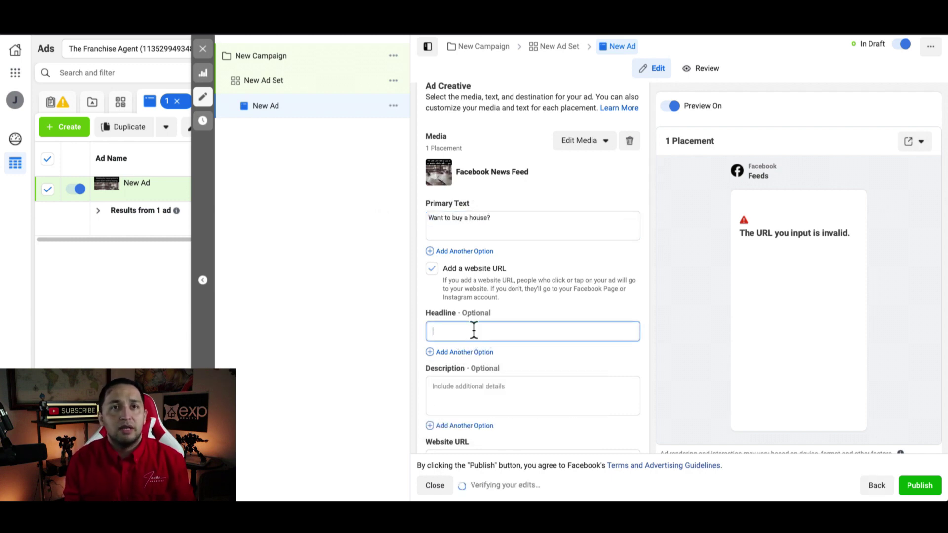
{"action": "type", "text": "Ge"}
{"action": "key", "text": "BackSpace"}
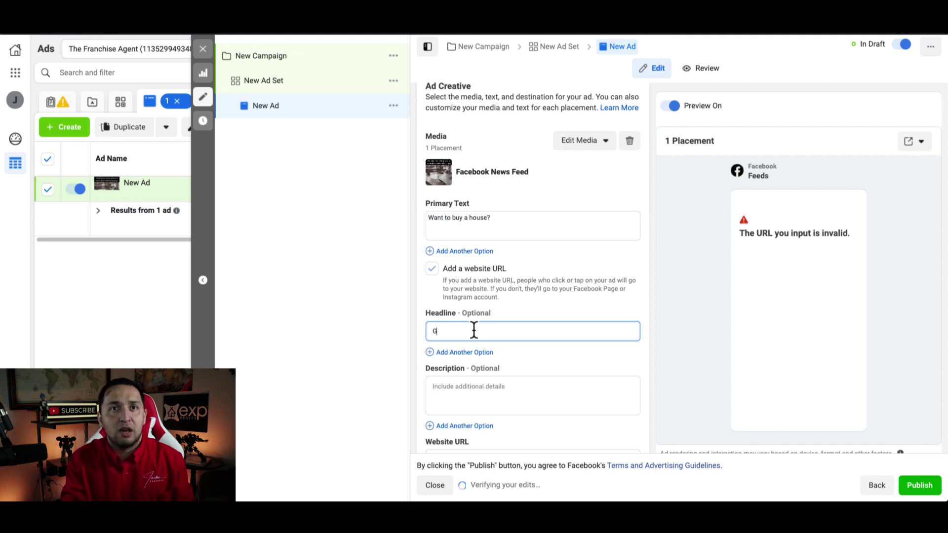
{"action": "type", "text": "et"}
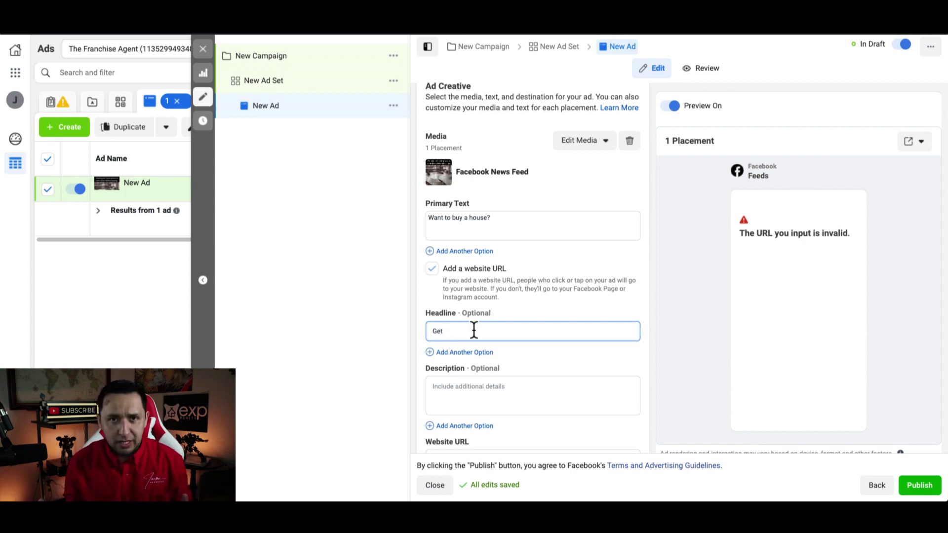
{"action": "key", "text": "BackSpace"}
{"action": "key", "text": "BackSpace"}
{"action": "key", "text": "BackSpace"}
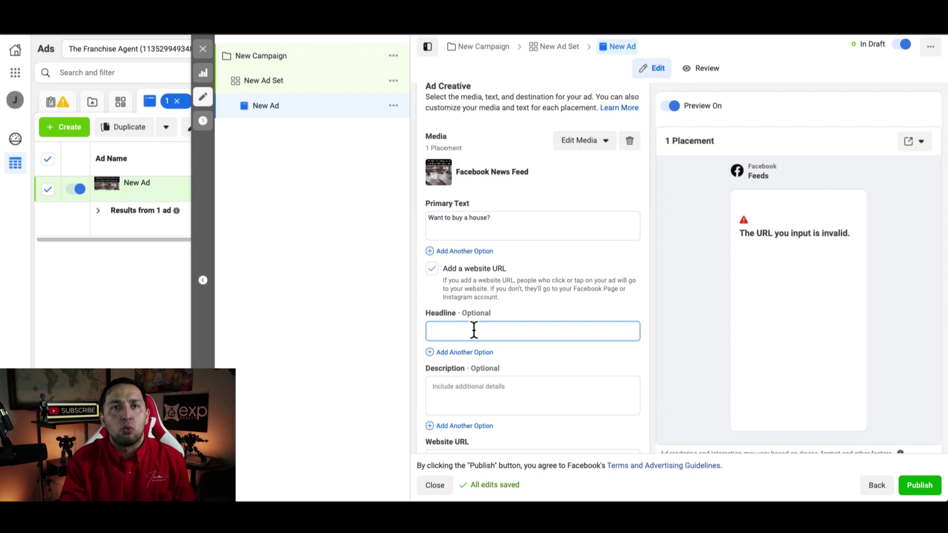
{"action": "type", "text": "Don't Wait"}
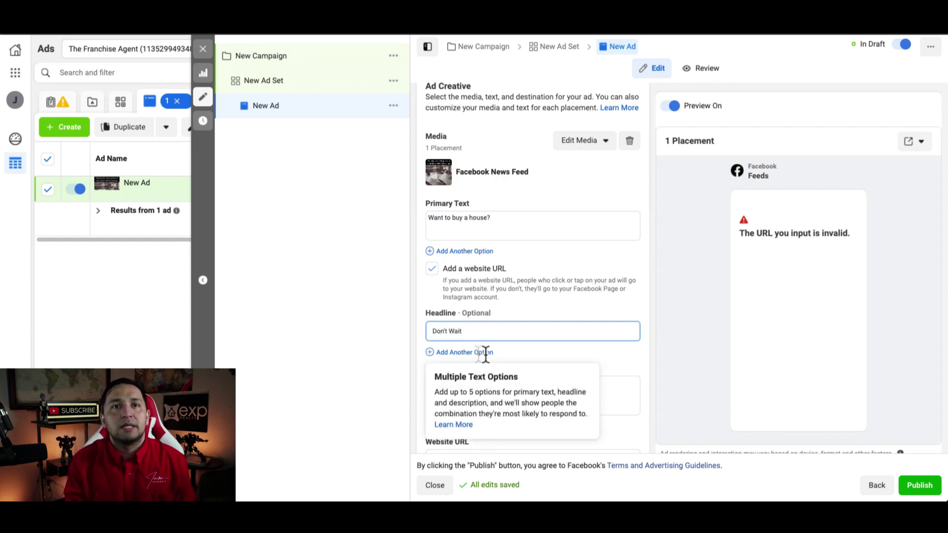
{"action": "left_click", "coordinate": [604, 380]}
Enter the description 'Is it time to buy?'.
{"action": "scroll", "coordinate": [607, 392], "scroll_direction": "down", "scroll_amount": 1}
{"action": "scroll", "coordinate": [607, 391], "scroll_direction": "down", "scroll_amount": 1}
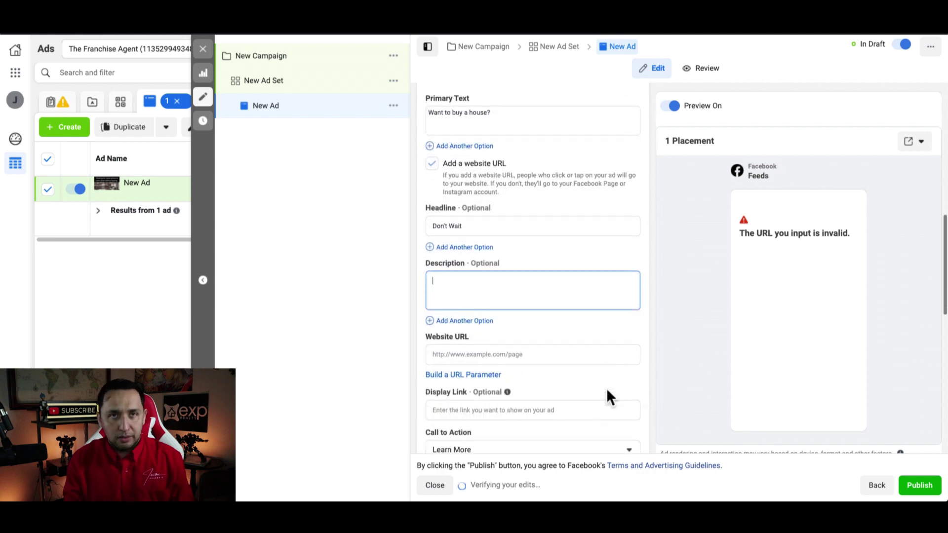
{"action": "type", "text": "Is it time to buy"}
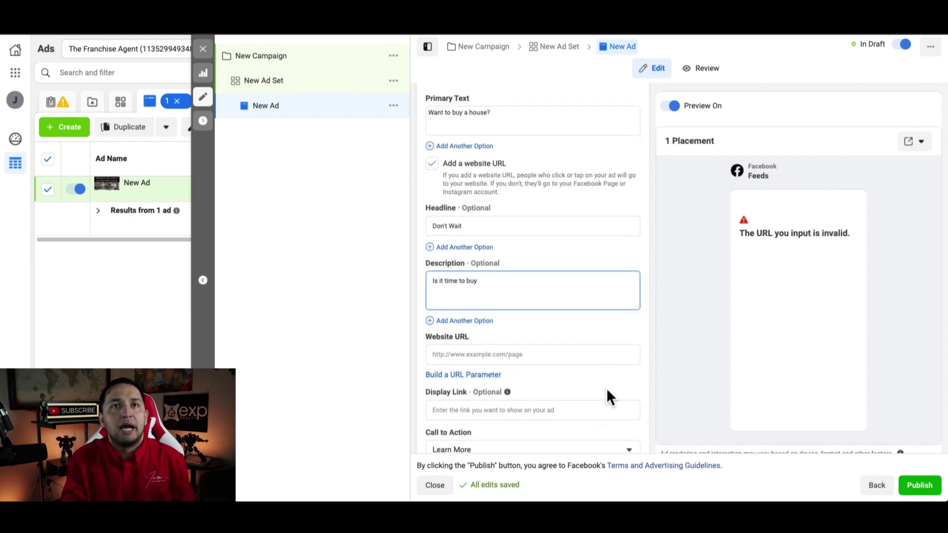
{"action": "type", "text": "?"}
{"action": "left_click", "coordinate": [535, 341]}
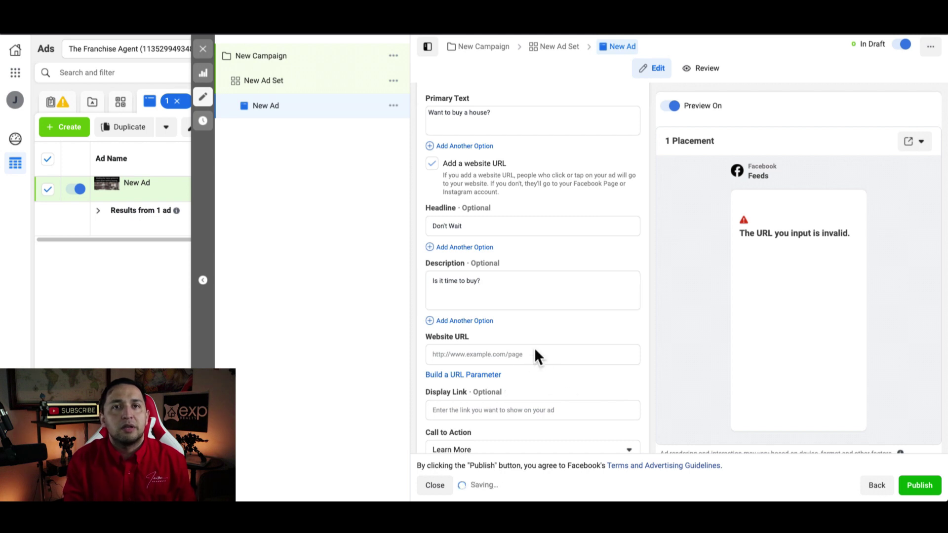
Enter the realtor's website address as the ad's Website URL.
{"action": "left_click", "coordinate": [527, 354]}
{"action": "type", "text": "www.jaime"}
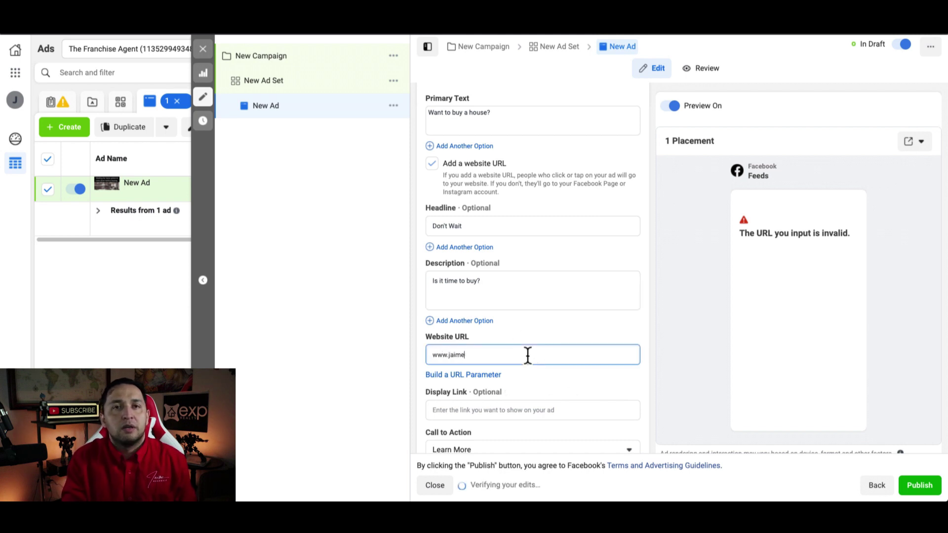
{"action": "type", "text": "resendiz.com"}
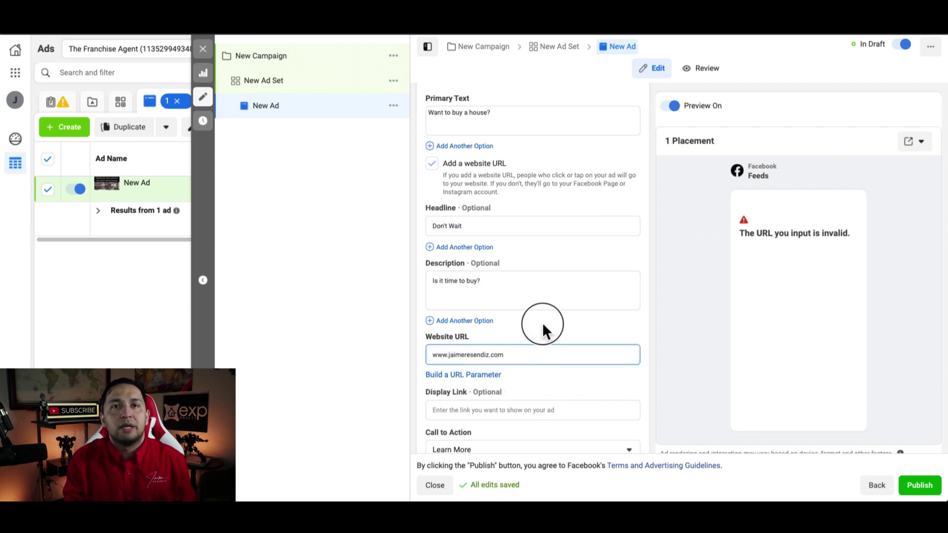
{"action": "left_click", "coordinate": [543, 324]}
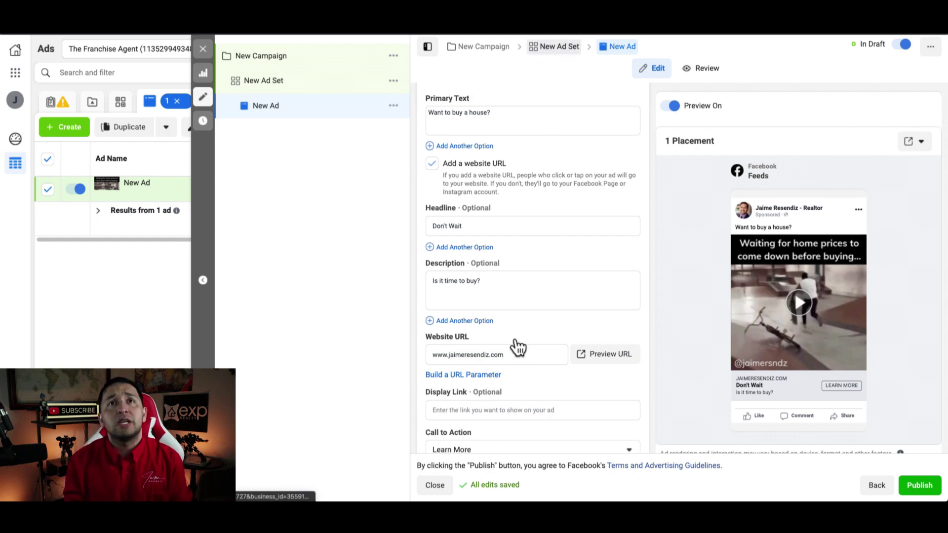
Review the ad set's ThruPlay delivery optimization, then go back to the ad.
{"action": "scroll", "coordinate": [515, 337], "scroll_direction": "down", "scroll_amount": 15}
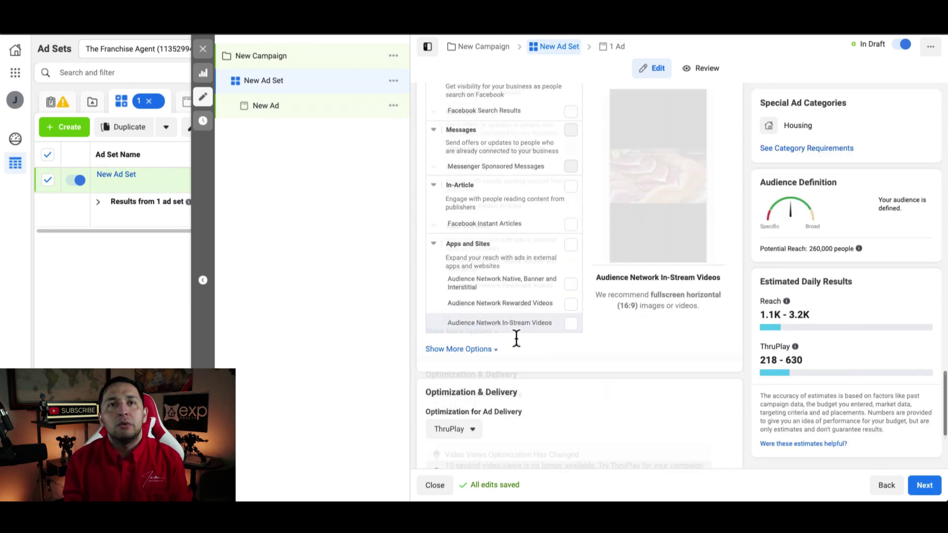
{"action": "scroll", "coordinate": [516, 338], "scroll_direction": "down", "scroll_amount": 3}
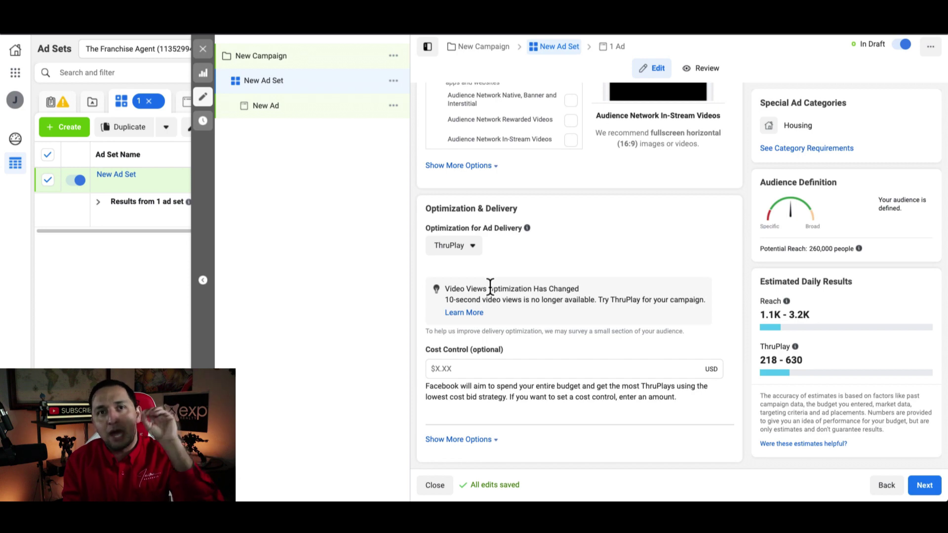
{"action": "left_click", "coordinate": [615, 46]}
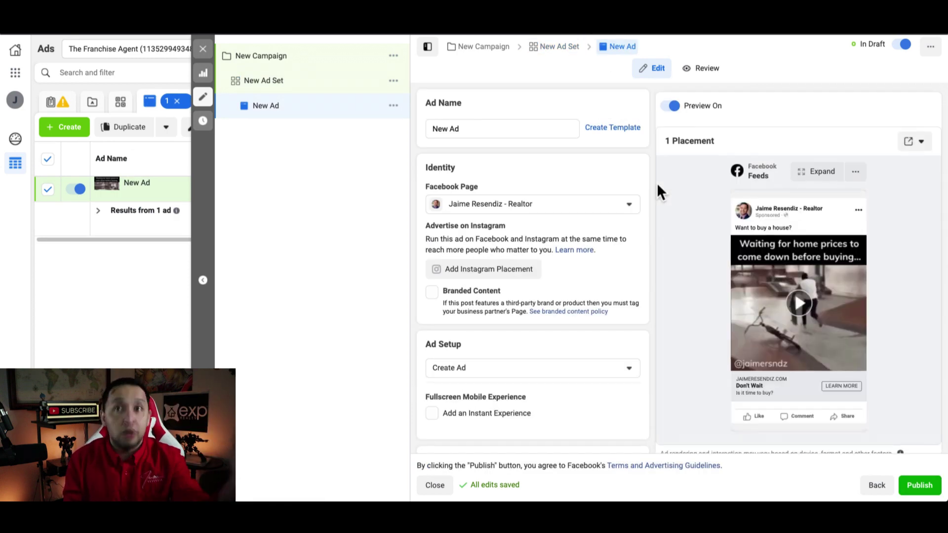
Confirm Learn More as the ad's call to action and return to the full preview.
{"action": "scroll", "coordinate": [592, 298], "scroll_direction": "down", "scroll_amount": 8}
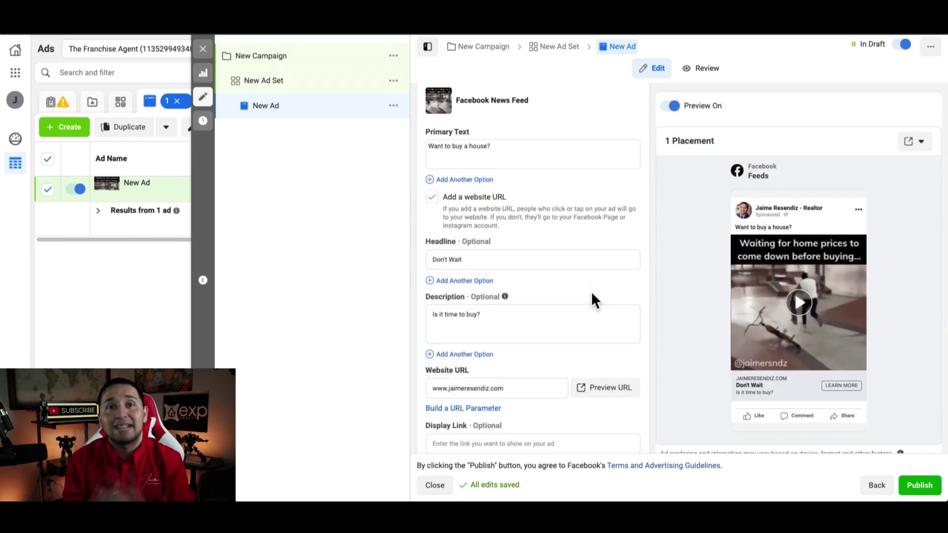
{"action": "scroll", "coordinate": [591, 294], "scroll_direction": "down", "scroll_amount": 2}
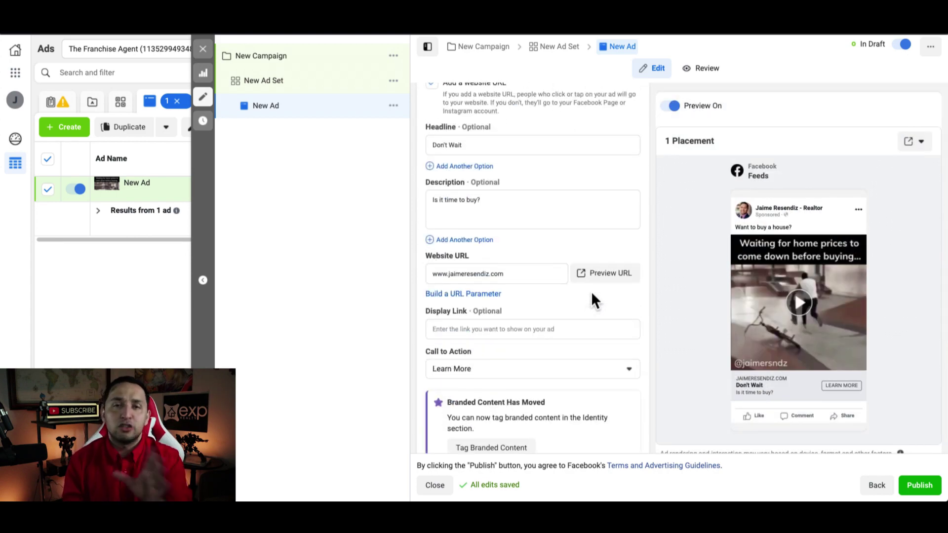
{"action": "scroll", "coordinate": [592, 299], "scroll_direction": "down", "scroll_amount": 2}
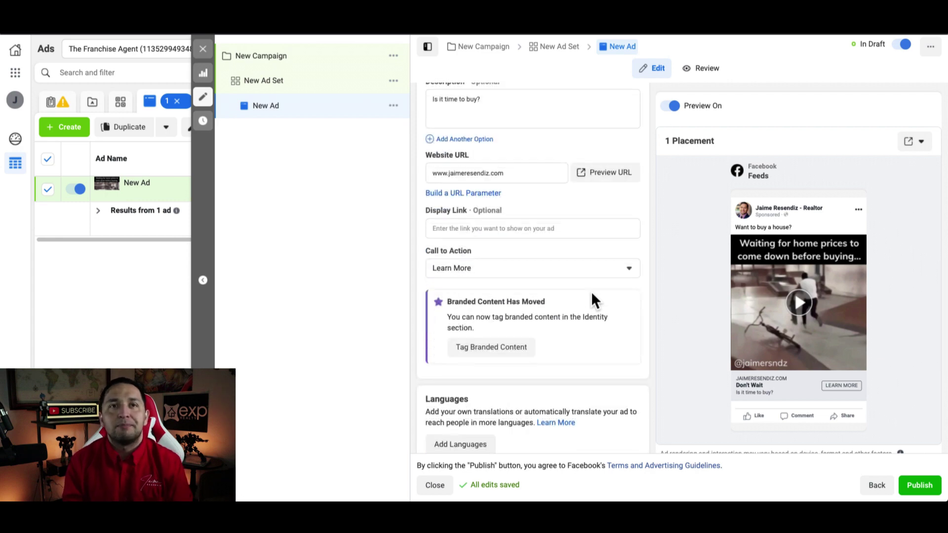
{"action": "left_click", "coordinate": [582, 268]}
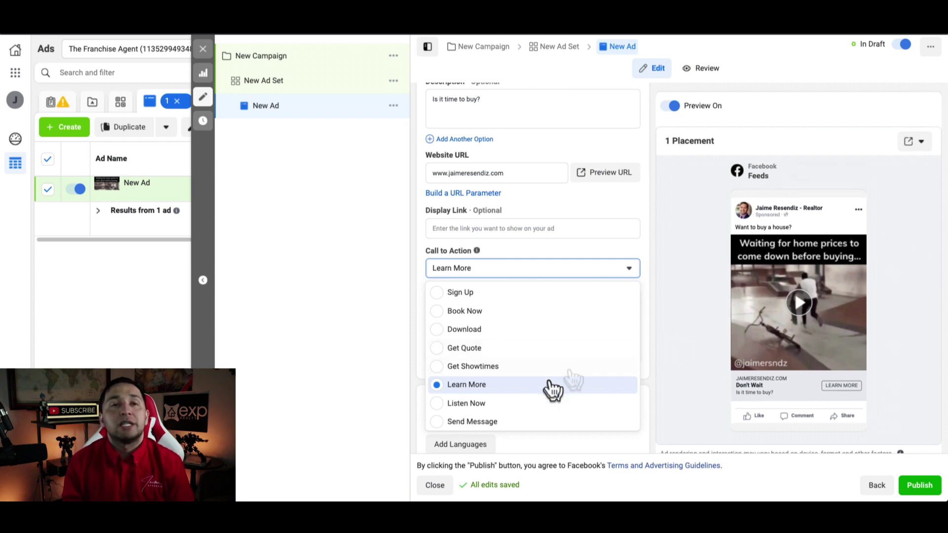
{"action": "left_click", "coordinate": [649, 233]}
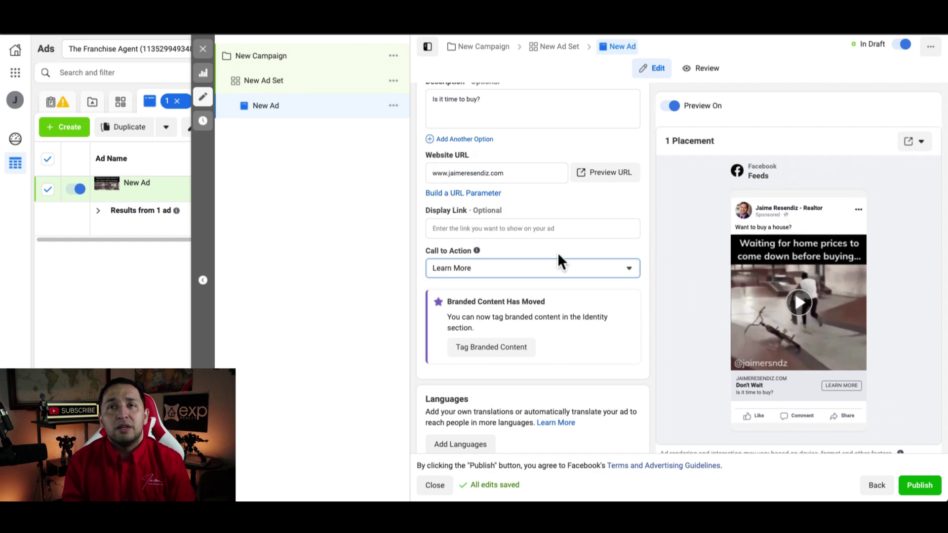
{"action": "scroll", "coordinate": [557, 253], "scroll_direction": "down", "scroll_amount": 2}
{"action": "left_click", "coordinate": [472, 161]}
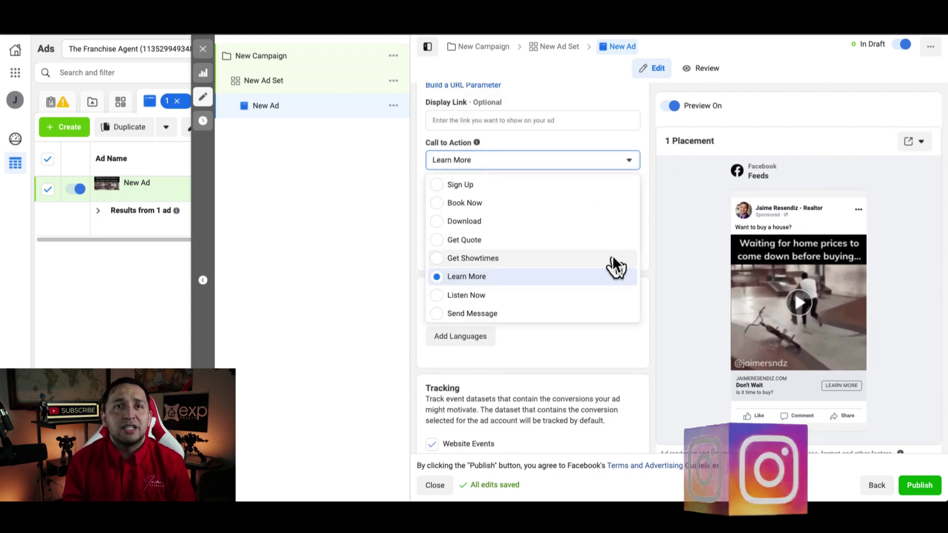
{"action": "left_click", "coordinate": [662, 292]}
{"action": "scroll", "coordinate": [664, 292], "scroll_direction": "down", "scroll_amount": 3}
{"action": "scroll", "coordinate": [661, 285], "scroll_direction": "down", "scroll_amount": 2}
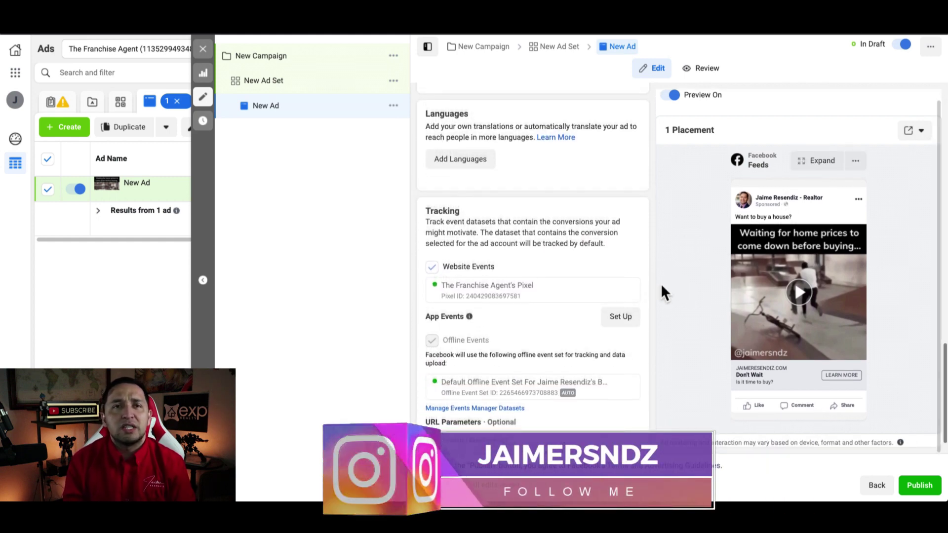
{"action": "scroll", "coordinate": [661, 255], "scroll_direction": "up", "scroll_amount": 8}
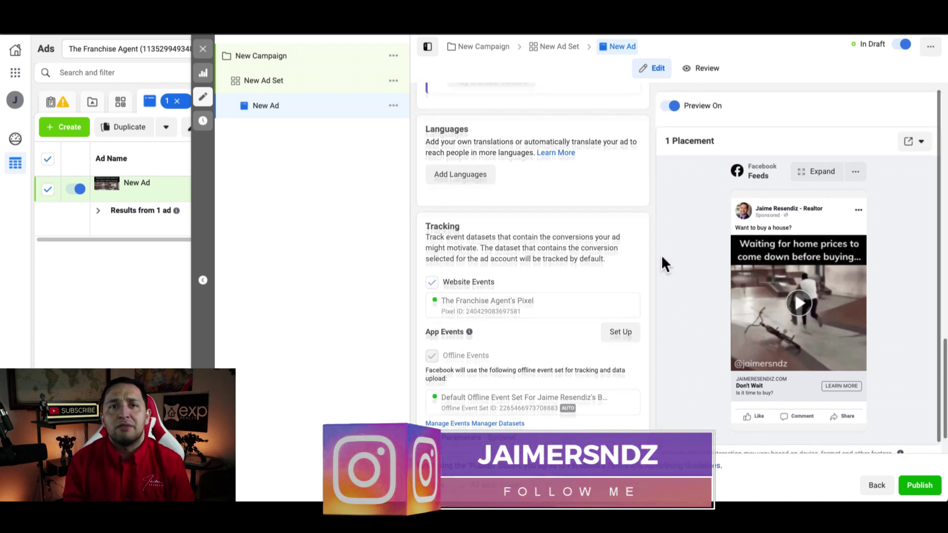